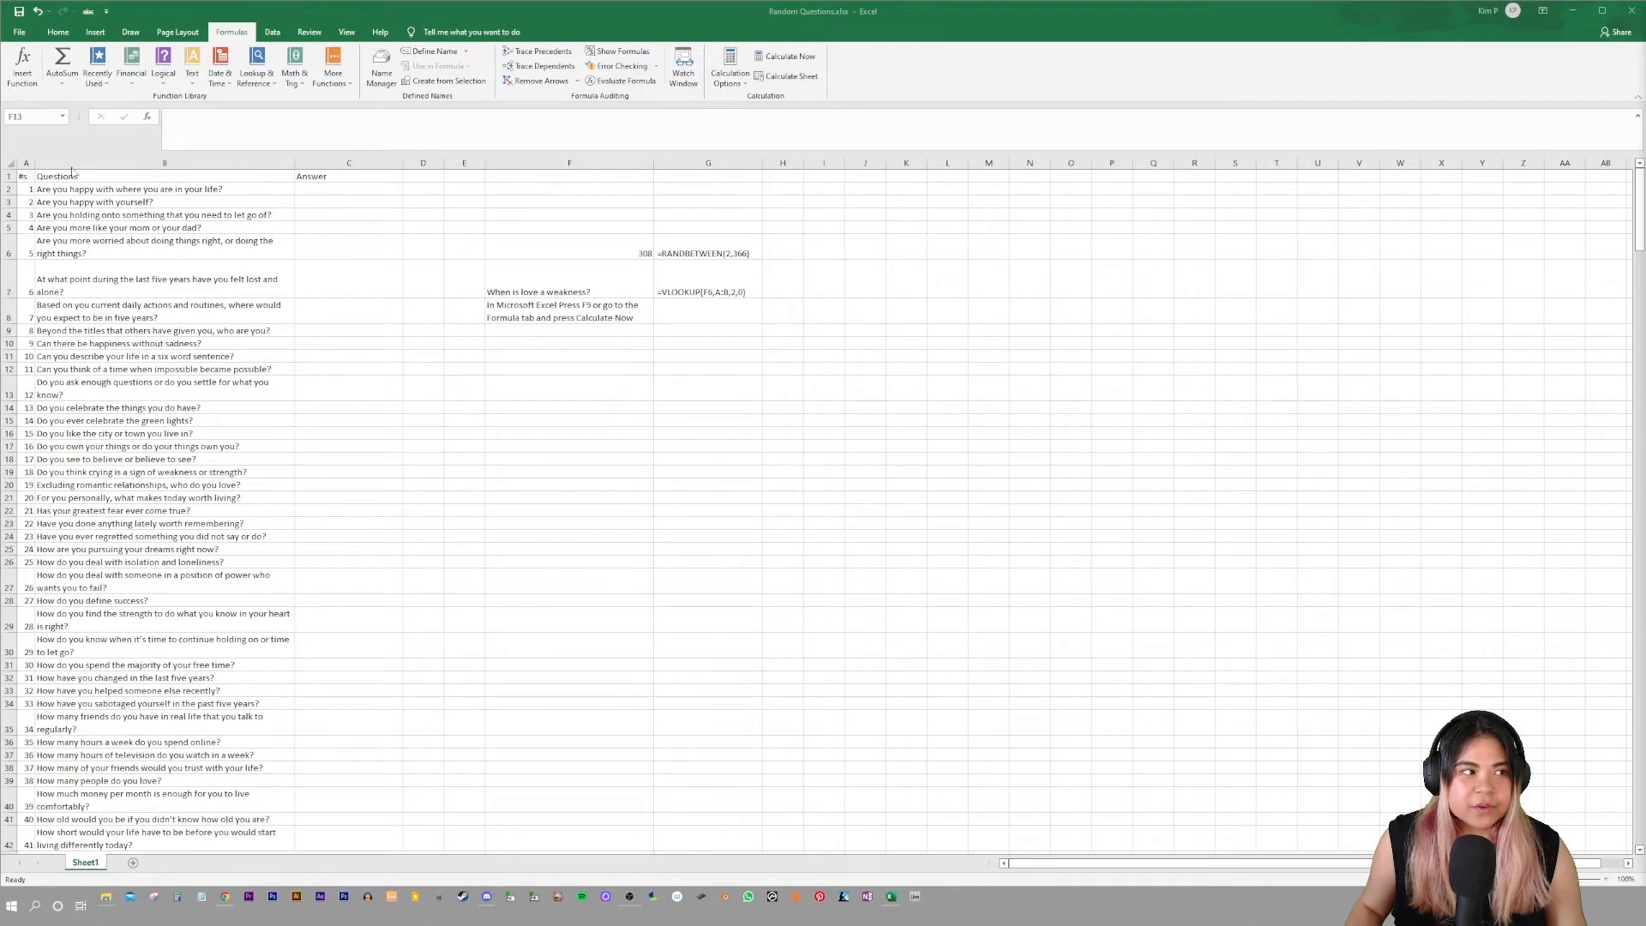
- Review the question, number and Answer columns, confirming the last question is number 365
left_click(163, 162)
left_click(173, 343)
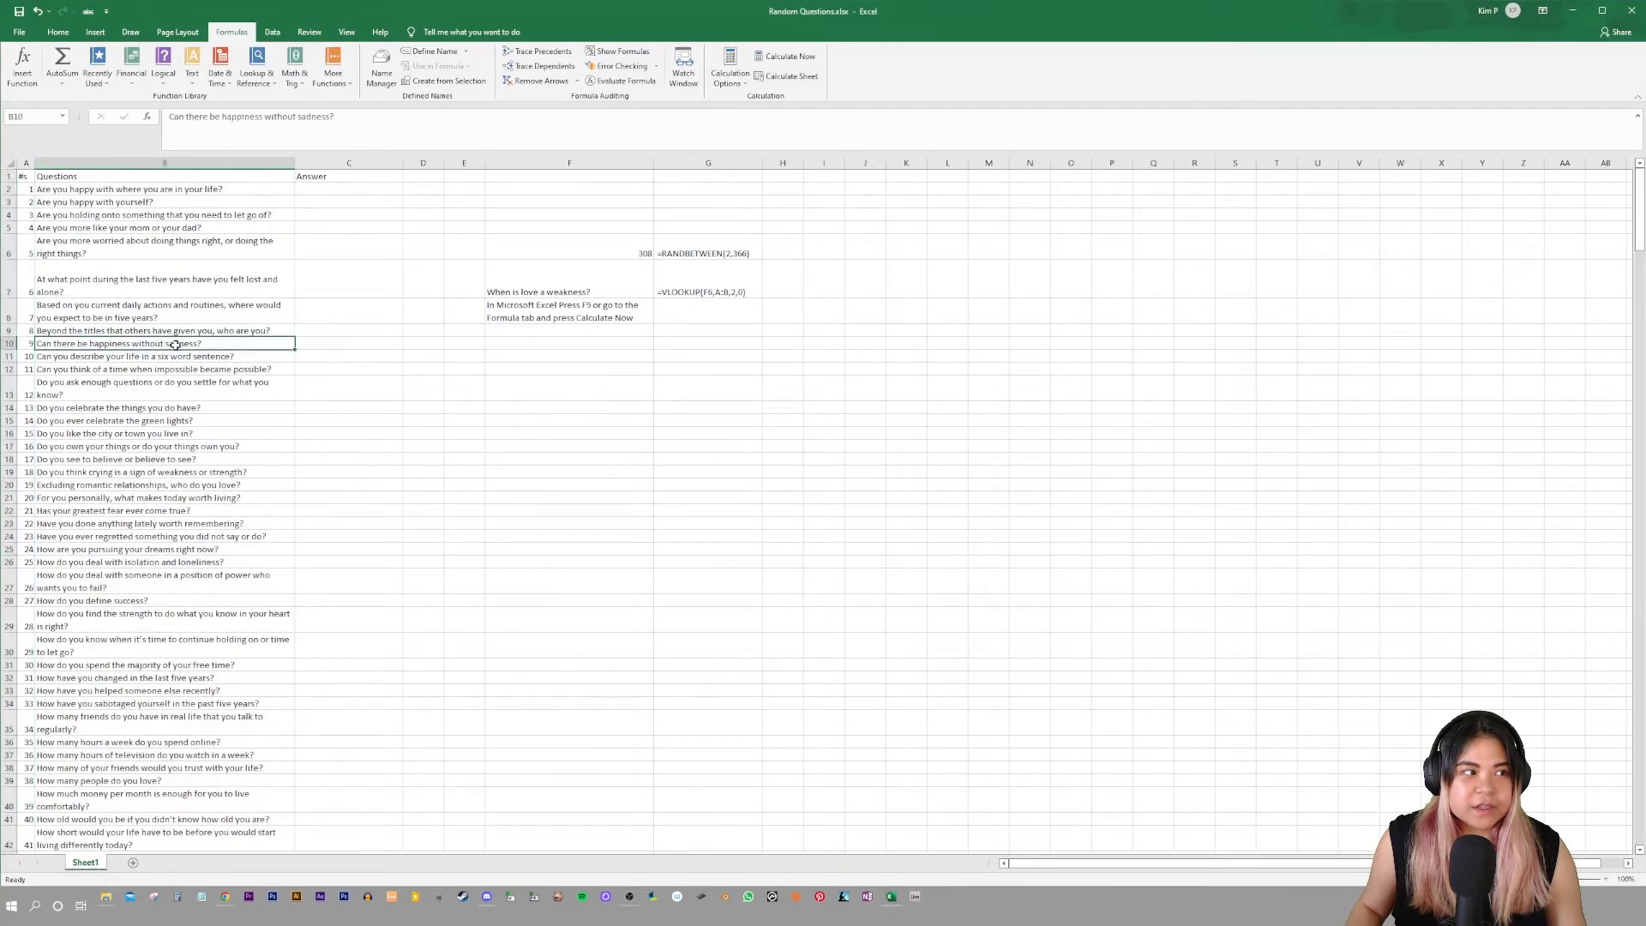
left_click(26, 162)
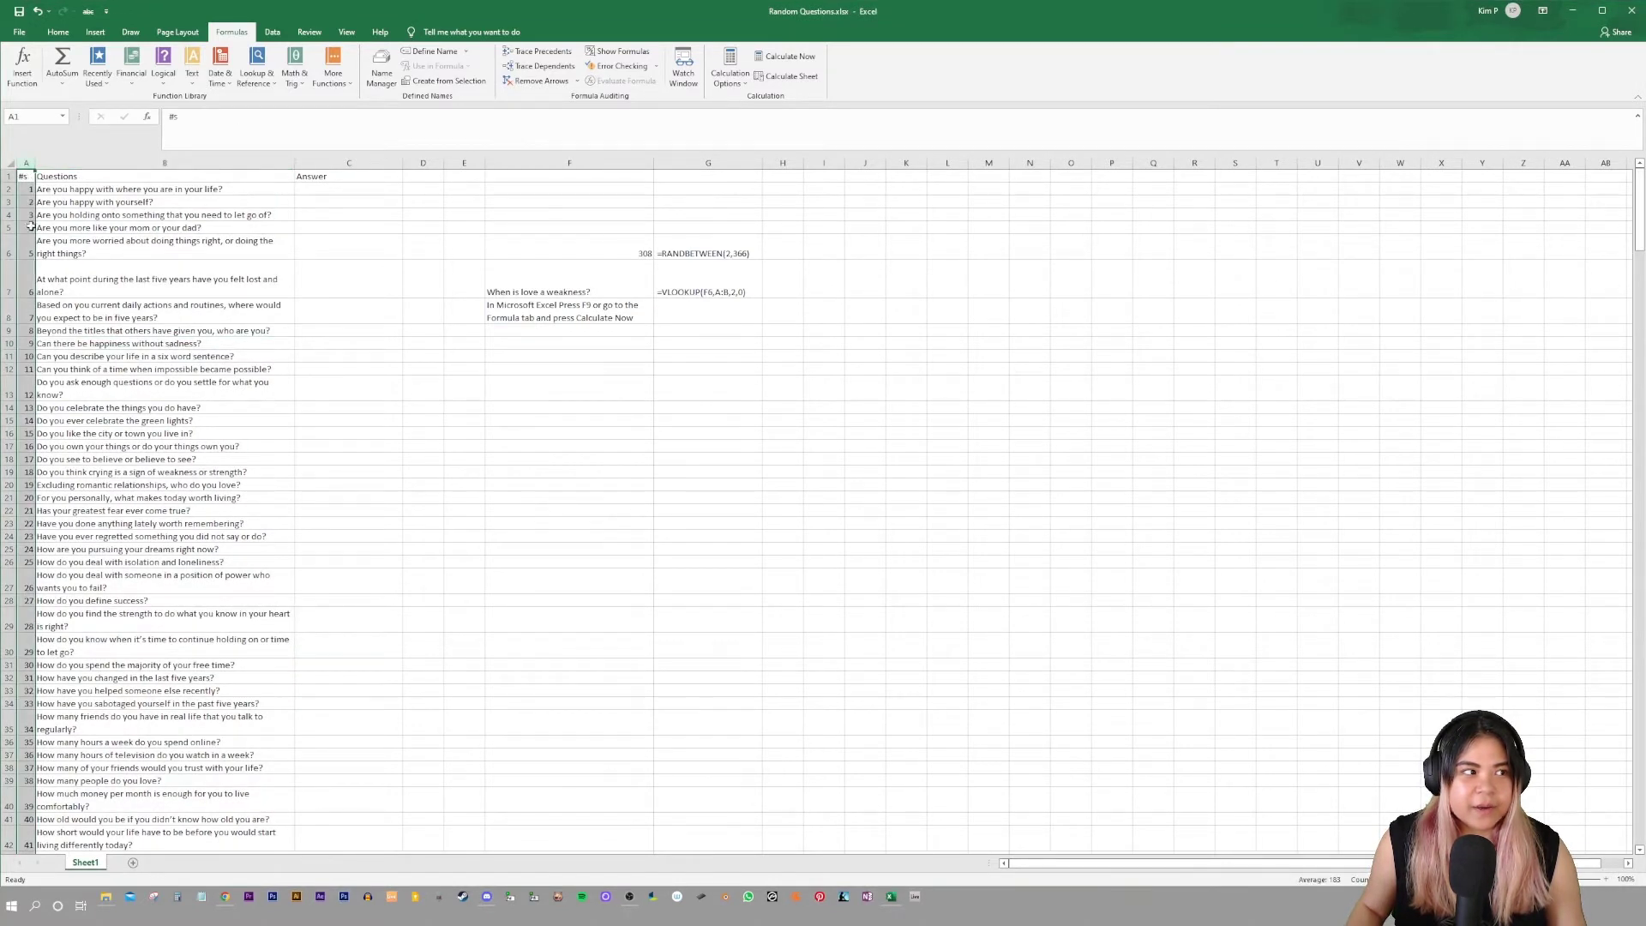
left_click(127, 201)
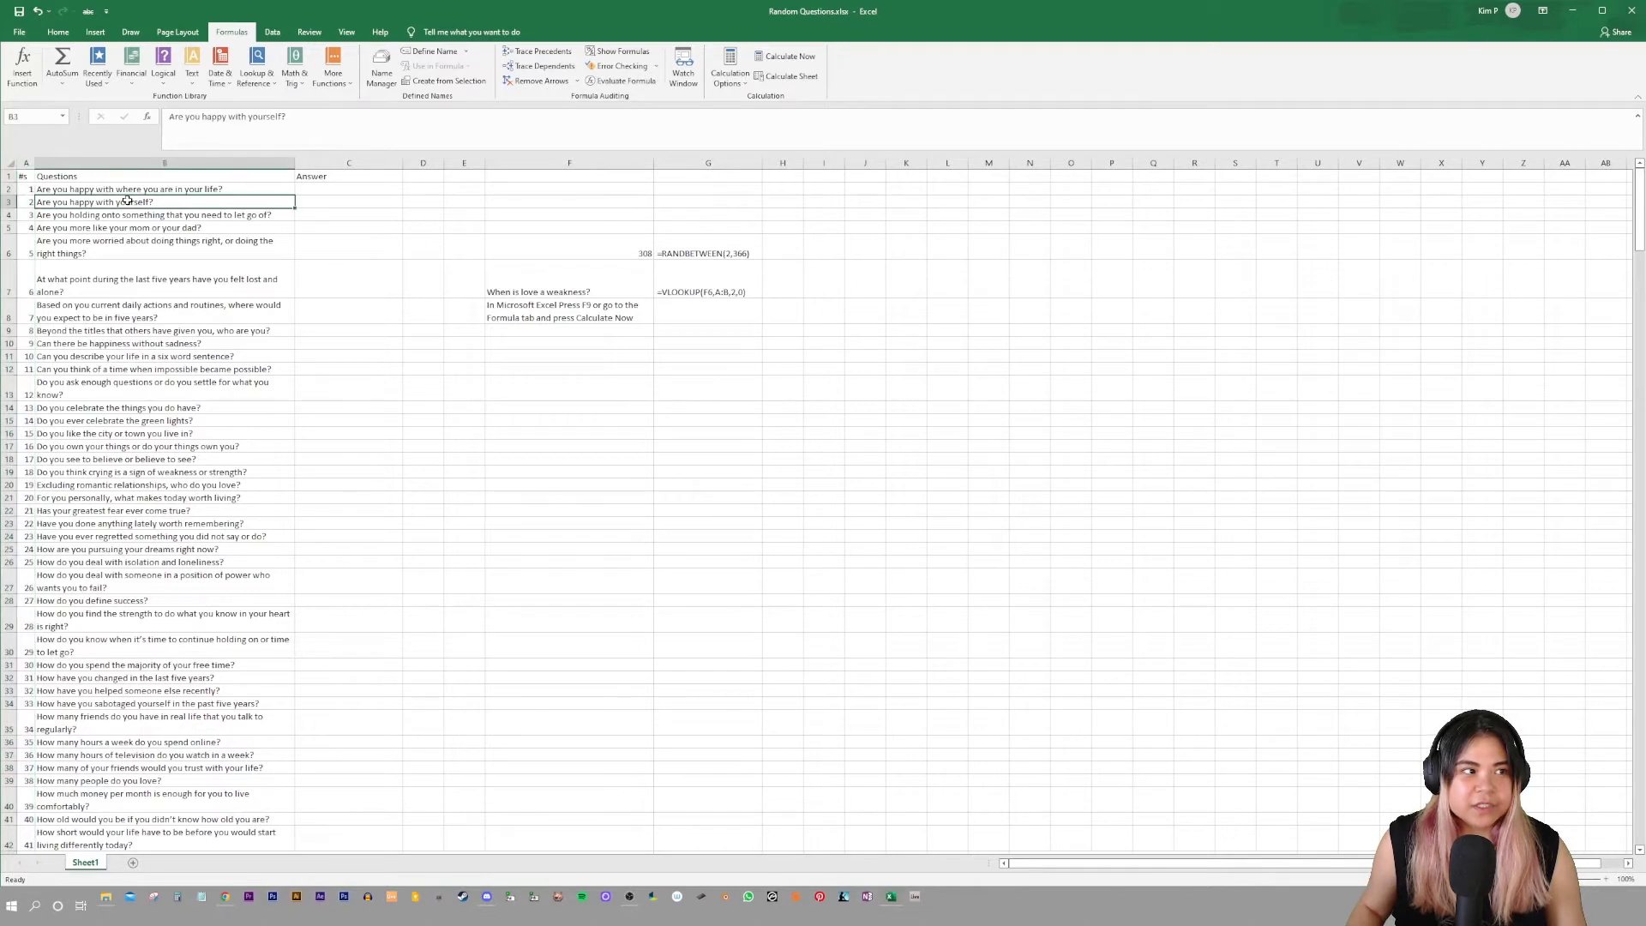
left_click(331, 162)
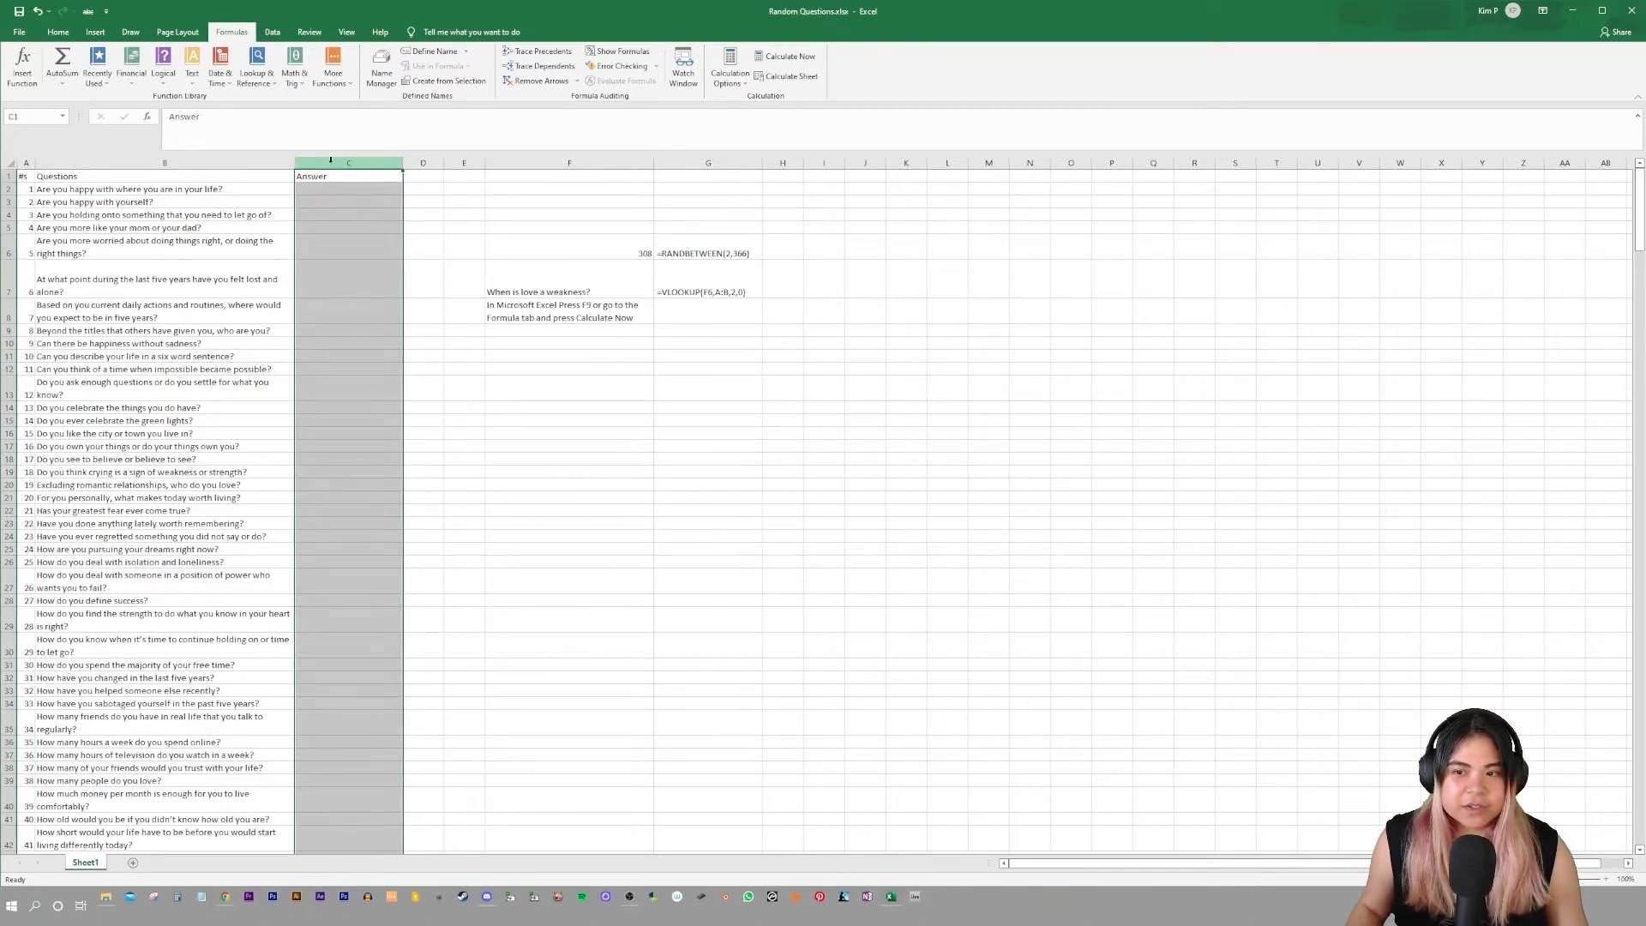
left_click(142, 283)
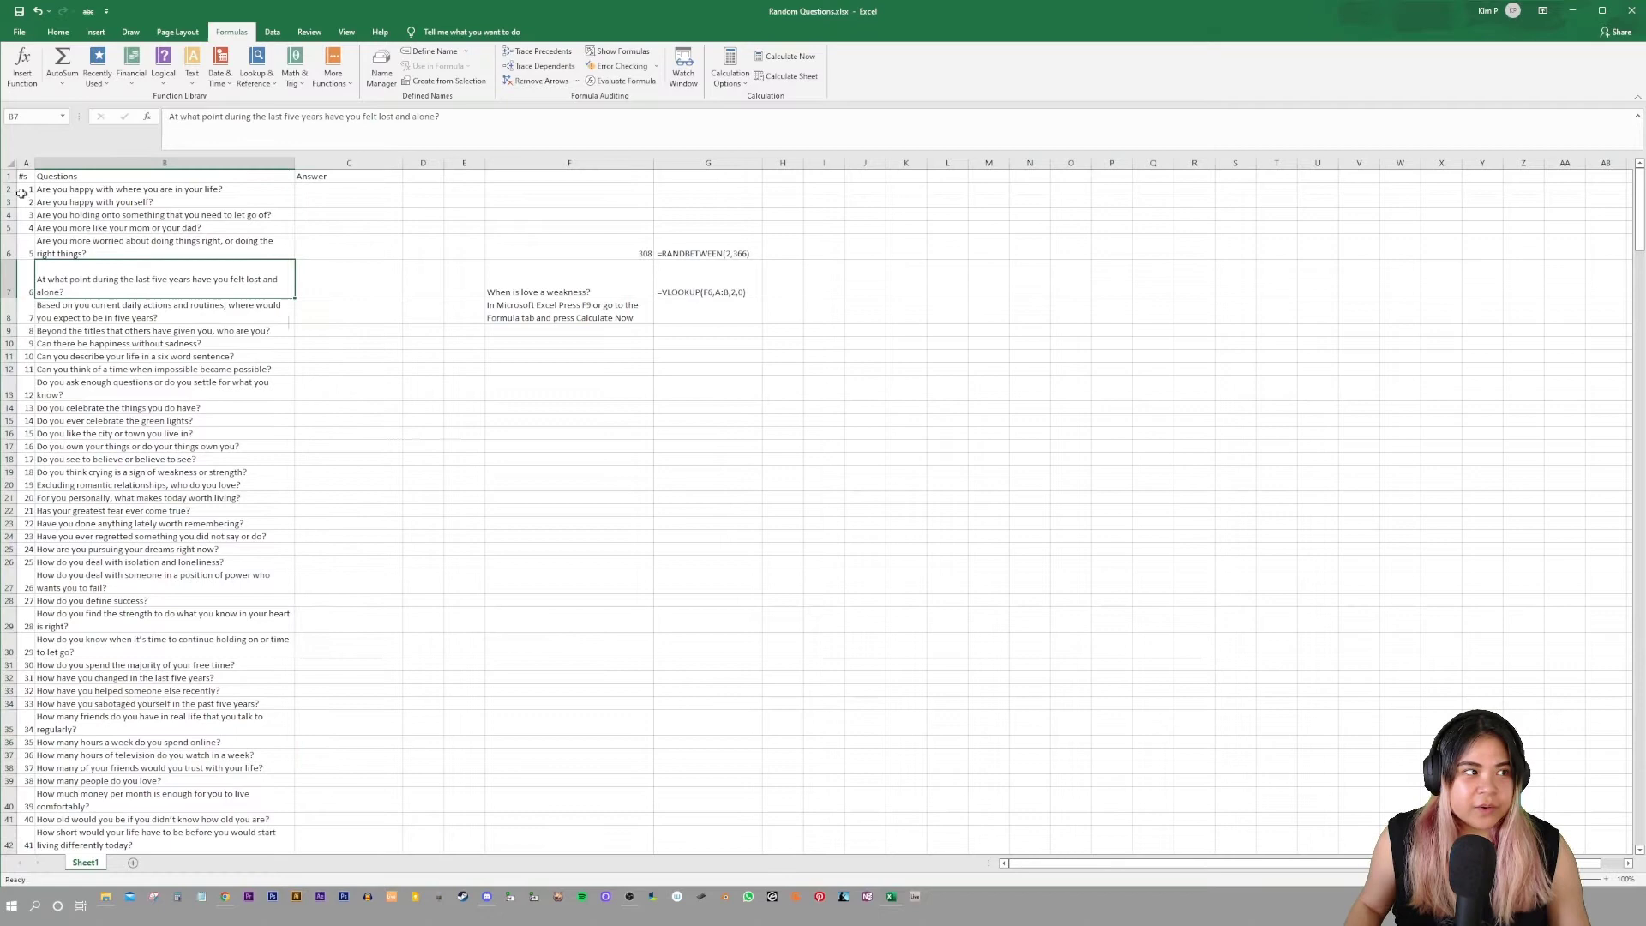
left_click_drag(1638, 219, 1622, 841)
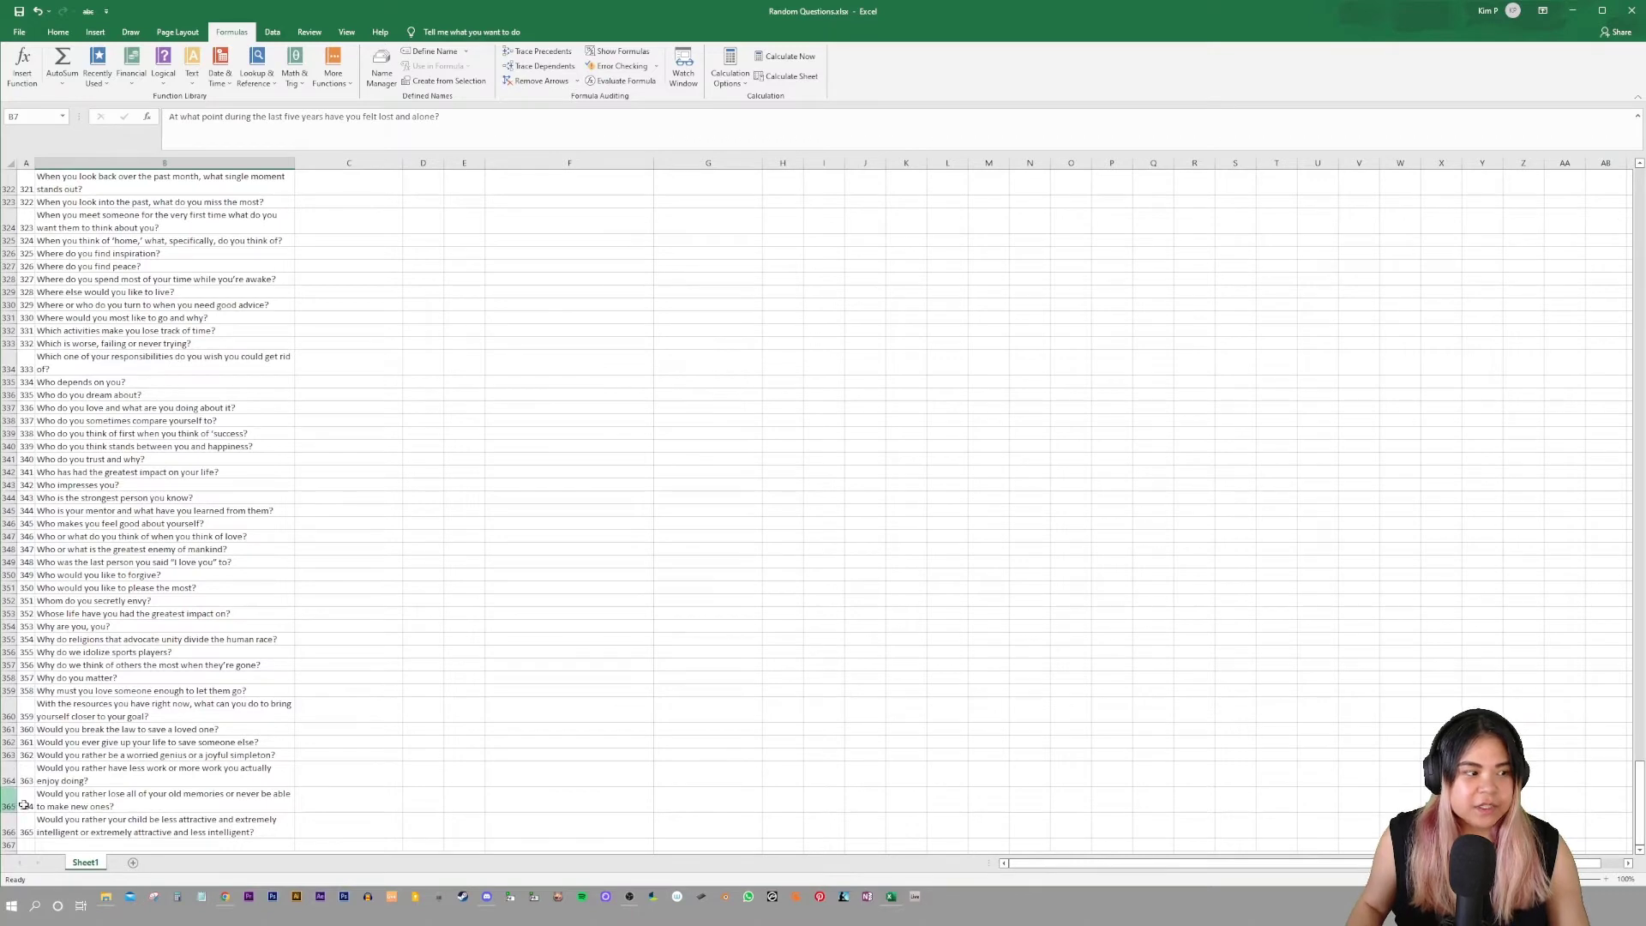
left_click_drag(26, 825, 194, 834)
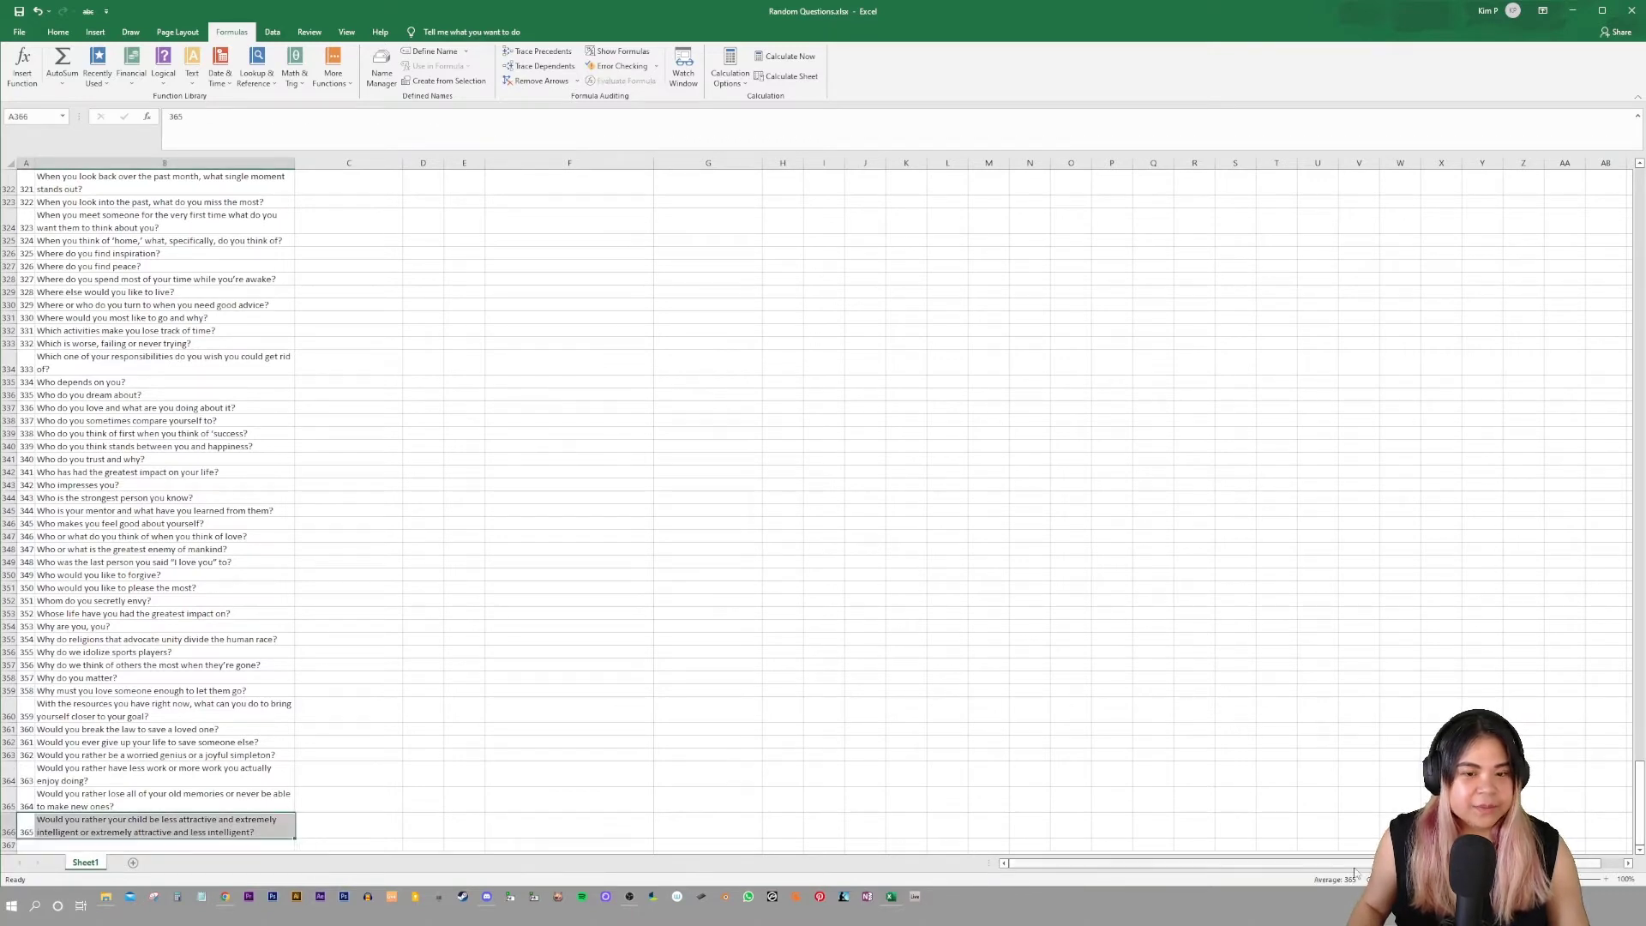
left_click(1641, 822)
left_click_drag(1641, 810, 1614, 186)
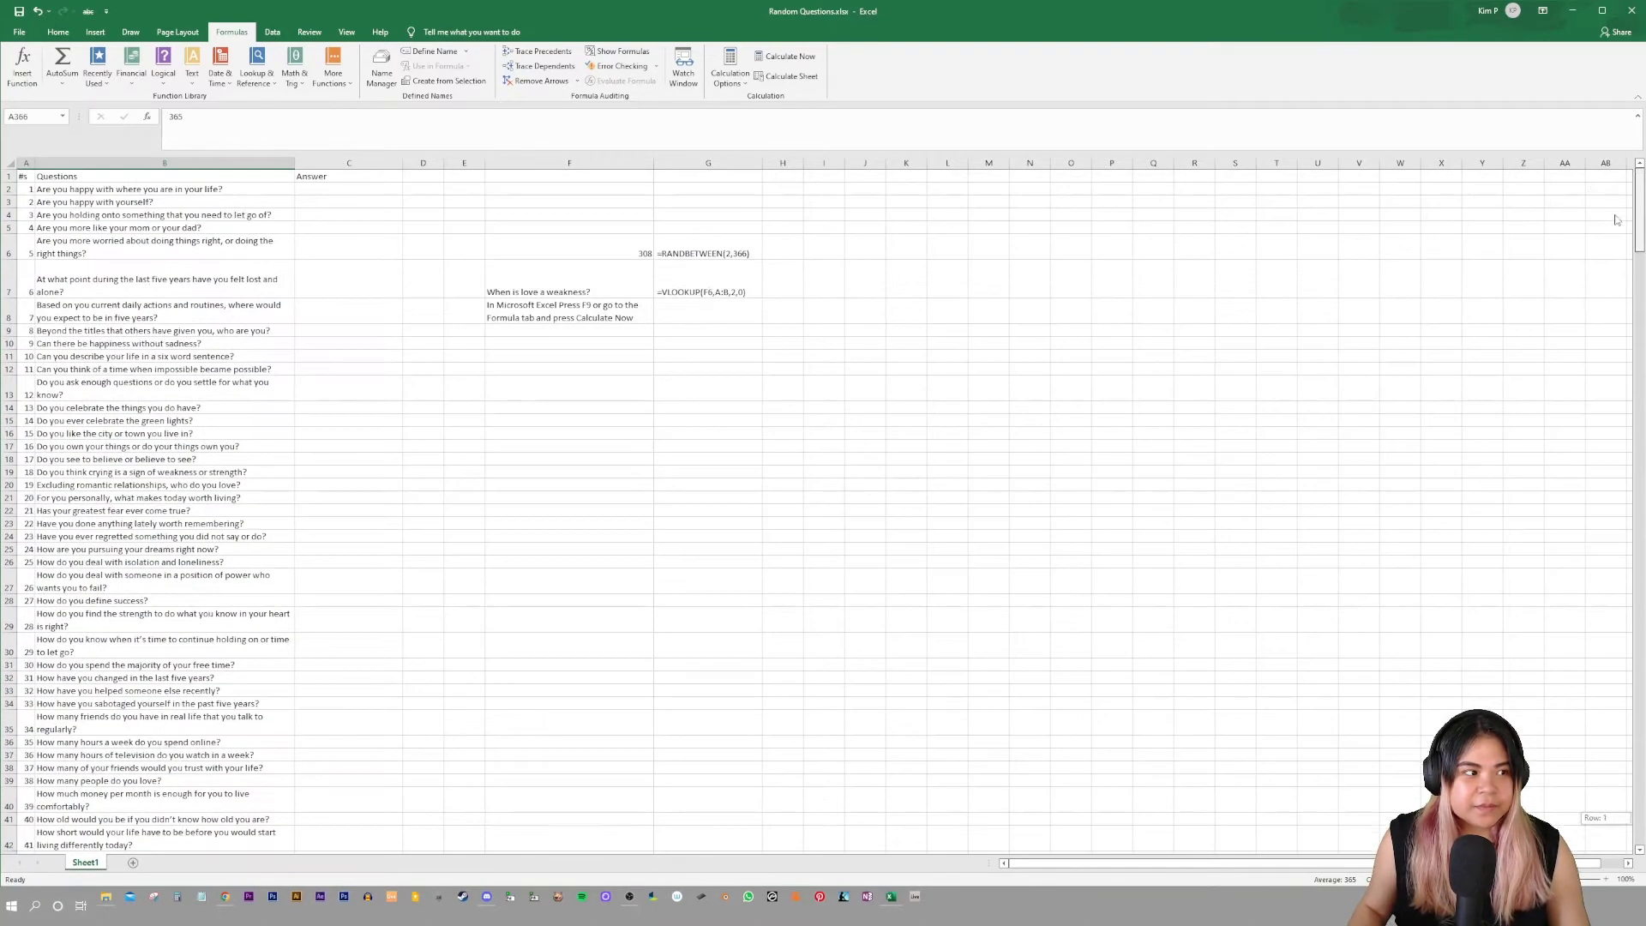
left_click(347, 522)
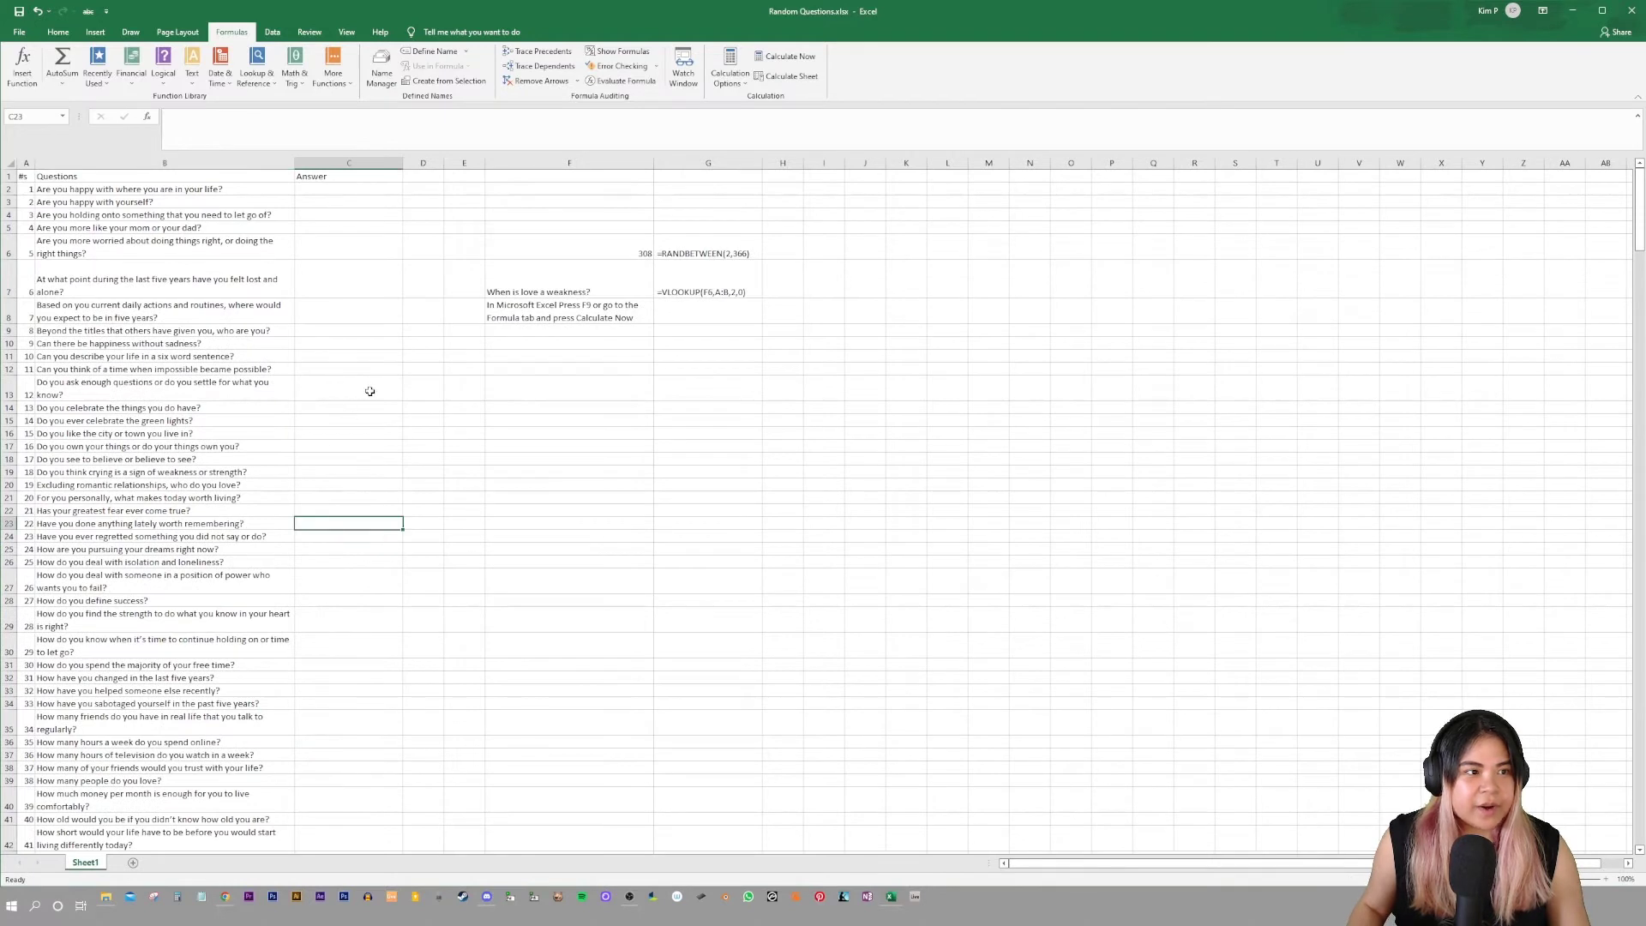
- Select F7 and recalculate twice with F9, drawing 227 ('What is your saddest memory?')
left_click(563, 286)
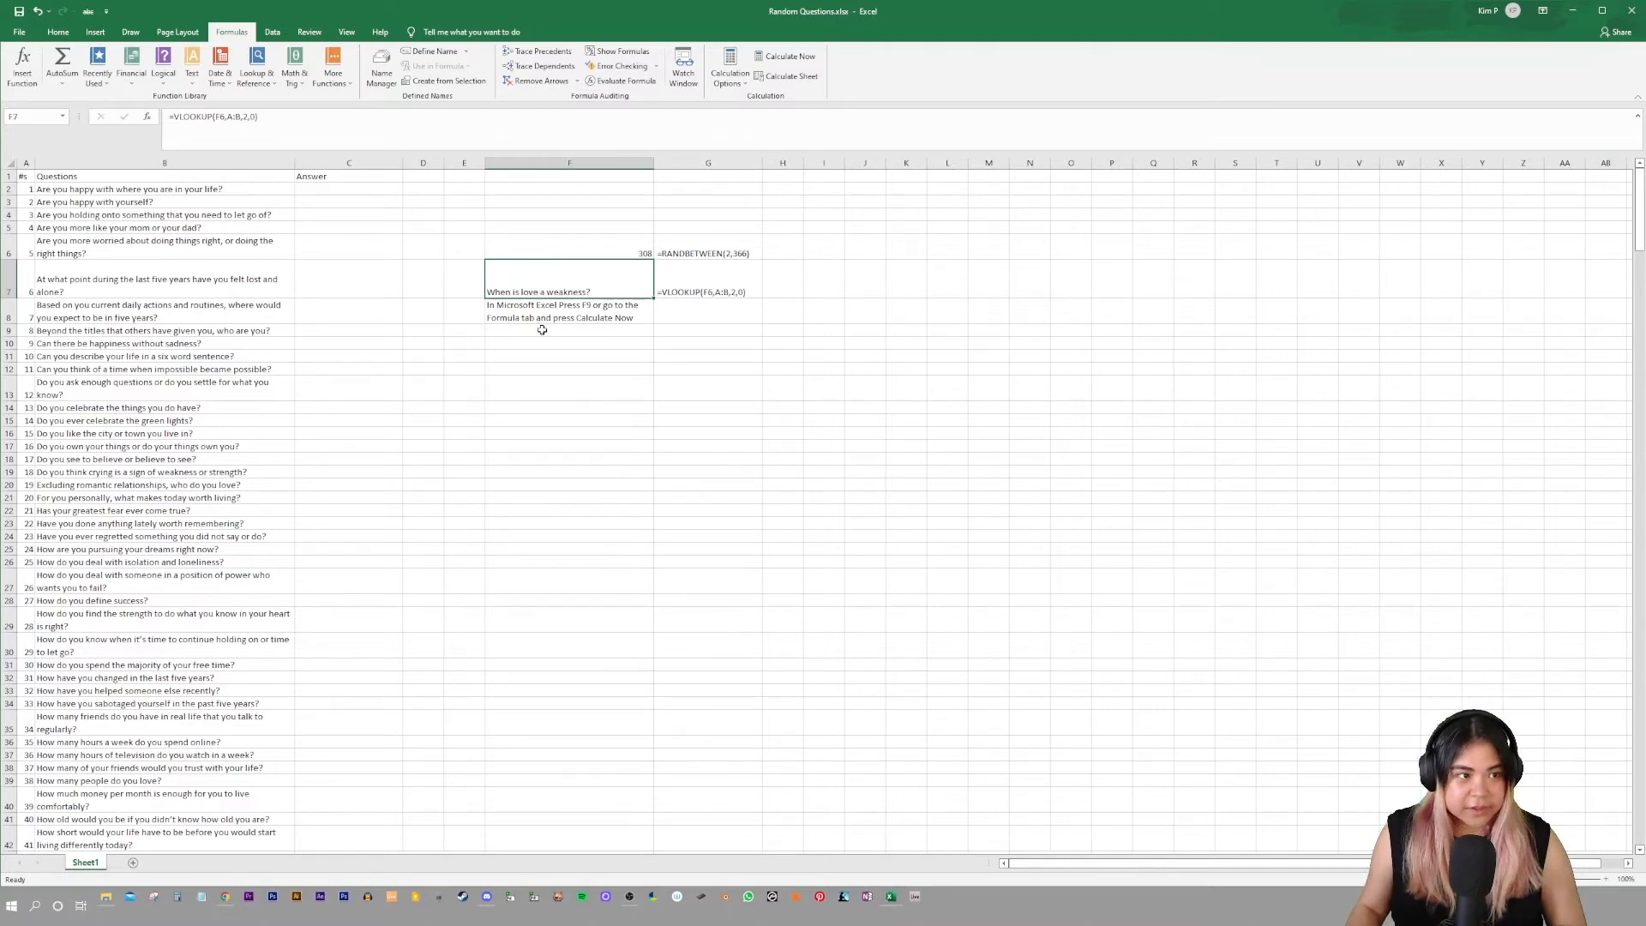
key("F9")
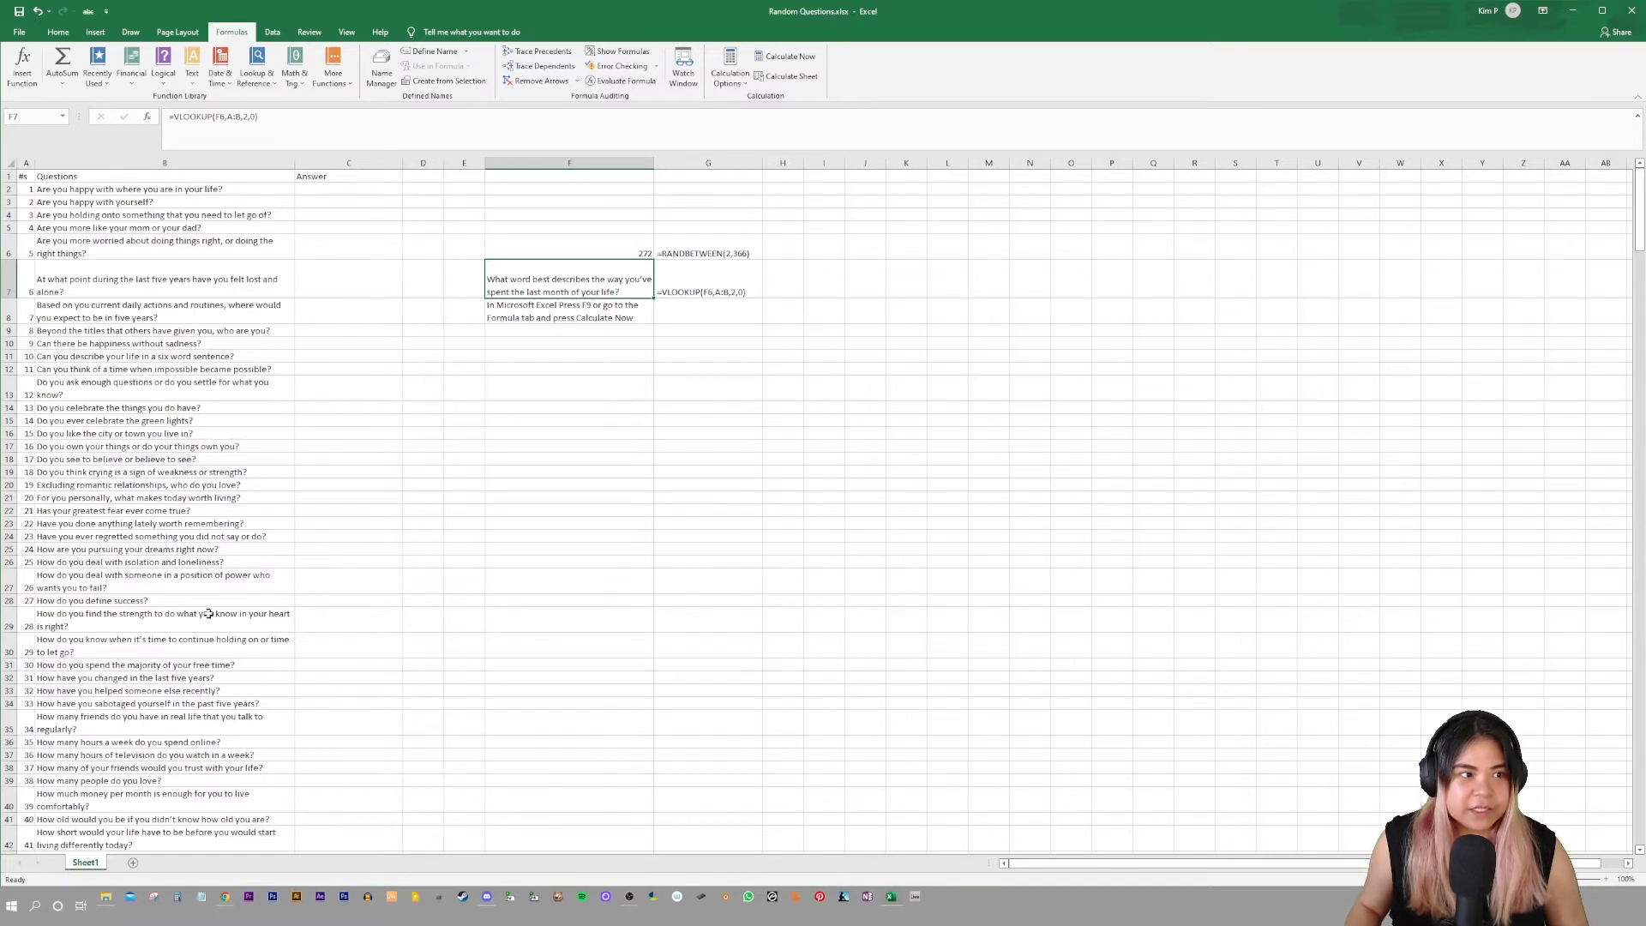
key("F9")
key("F9")
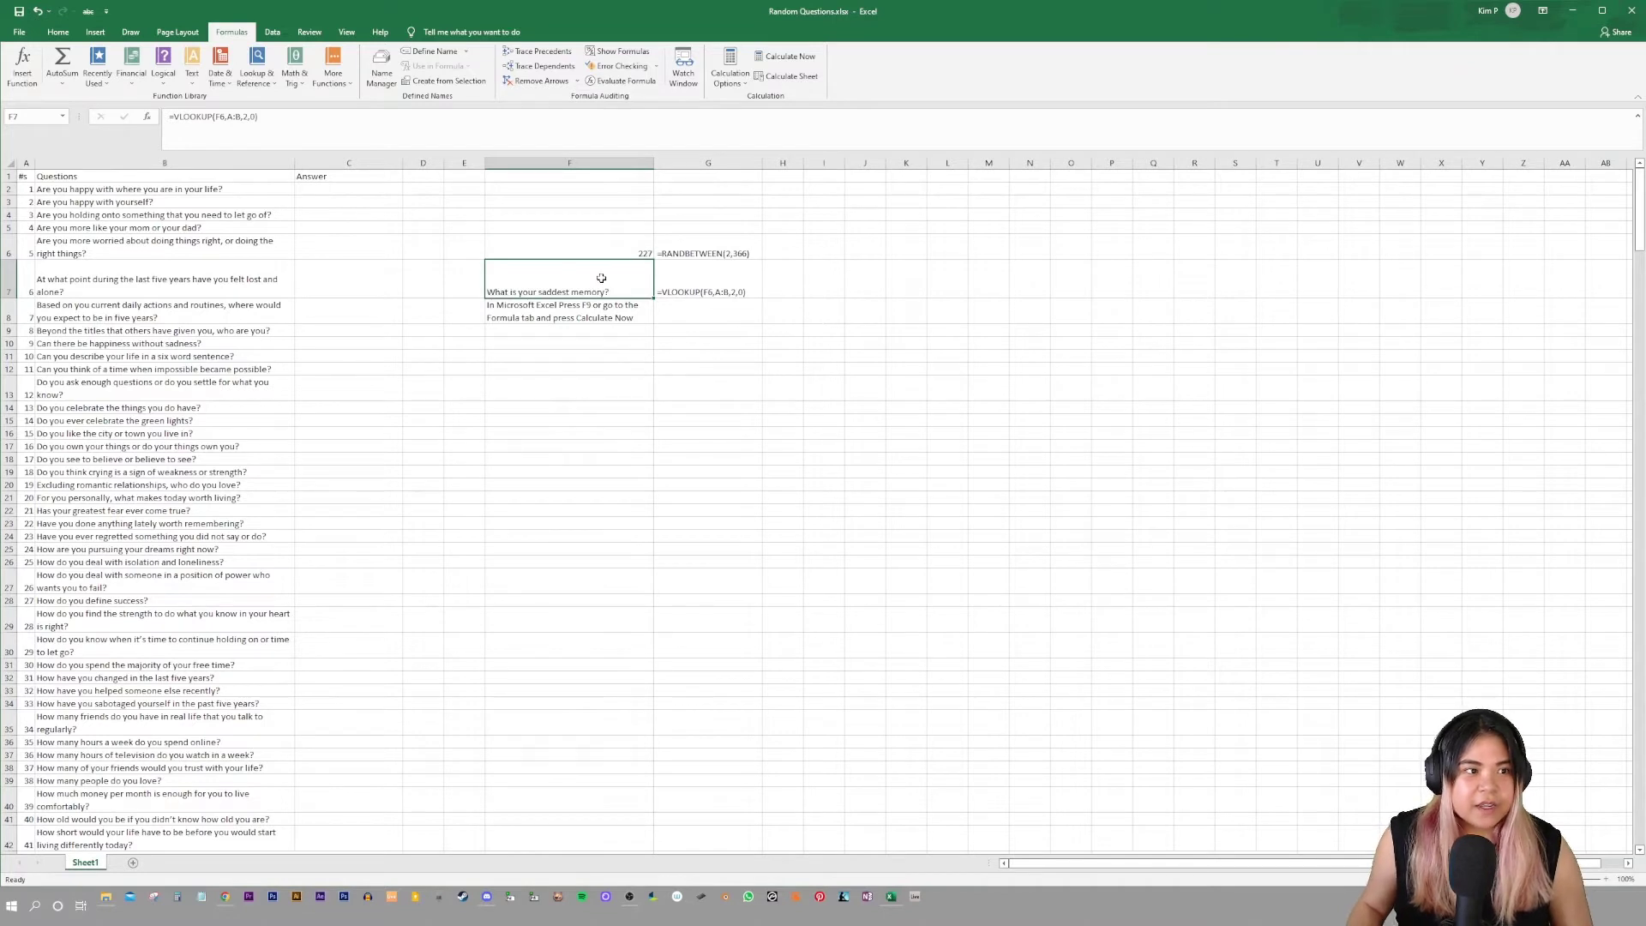
- Inspect F6's =RANDBETWEEN(2,366) formula and confirm the final question is numbered 365
left_click(582, 250)
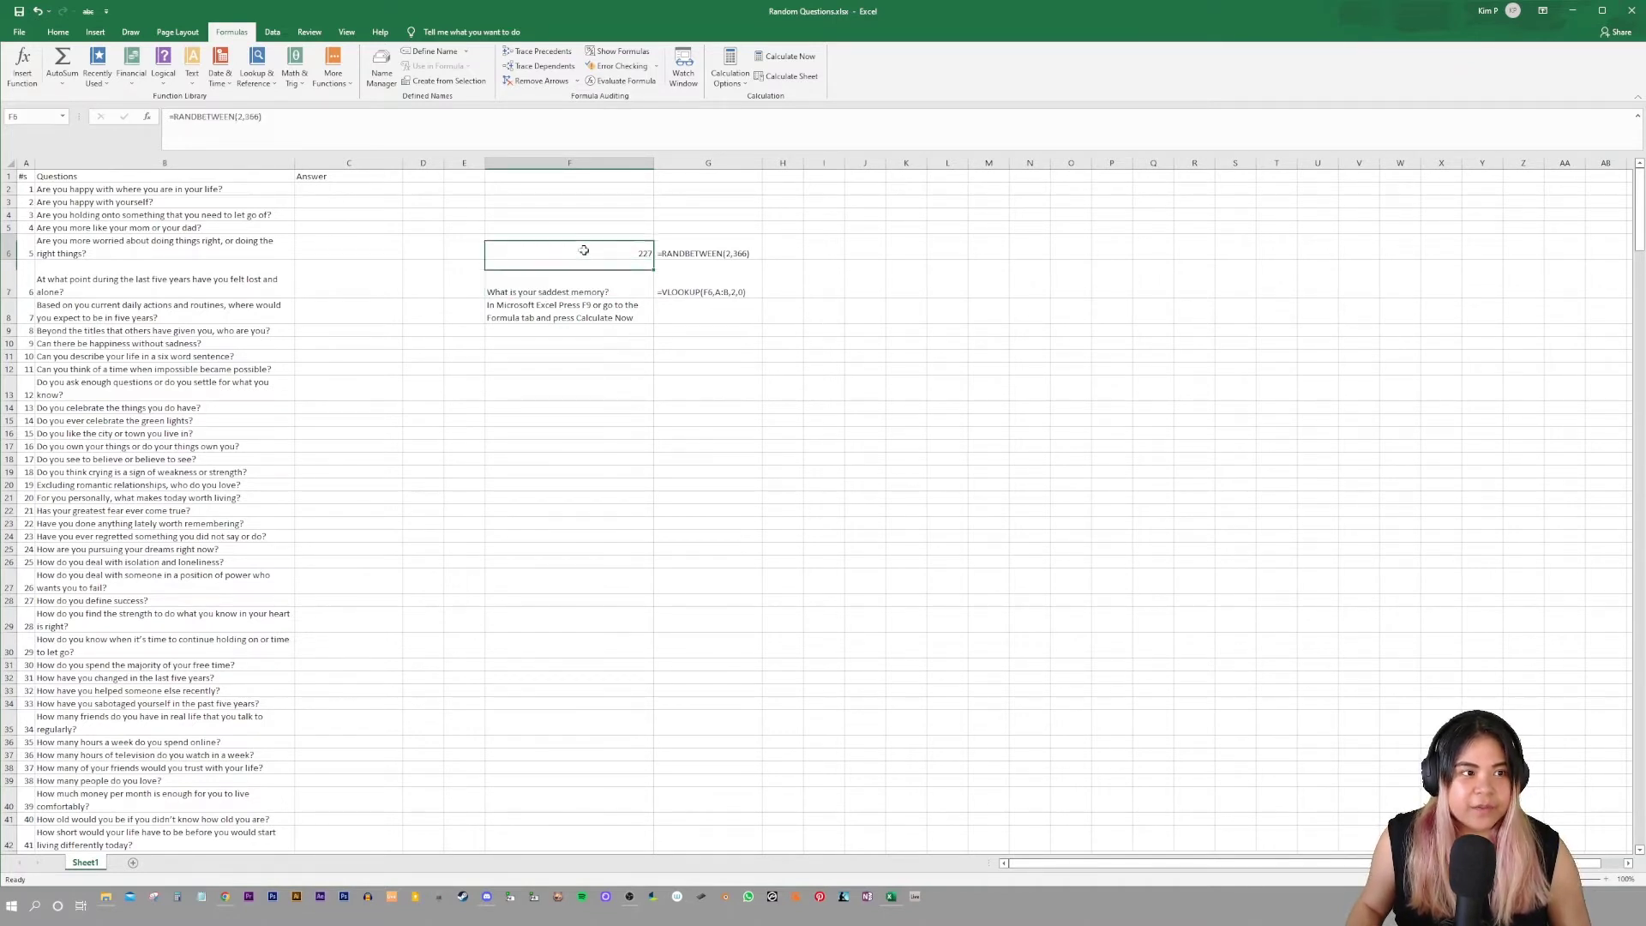
double_click(582, 253)
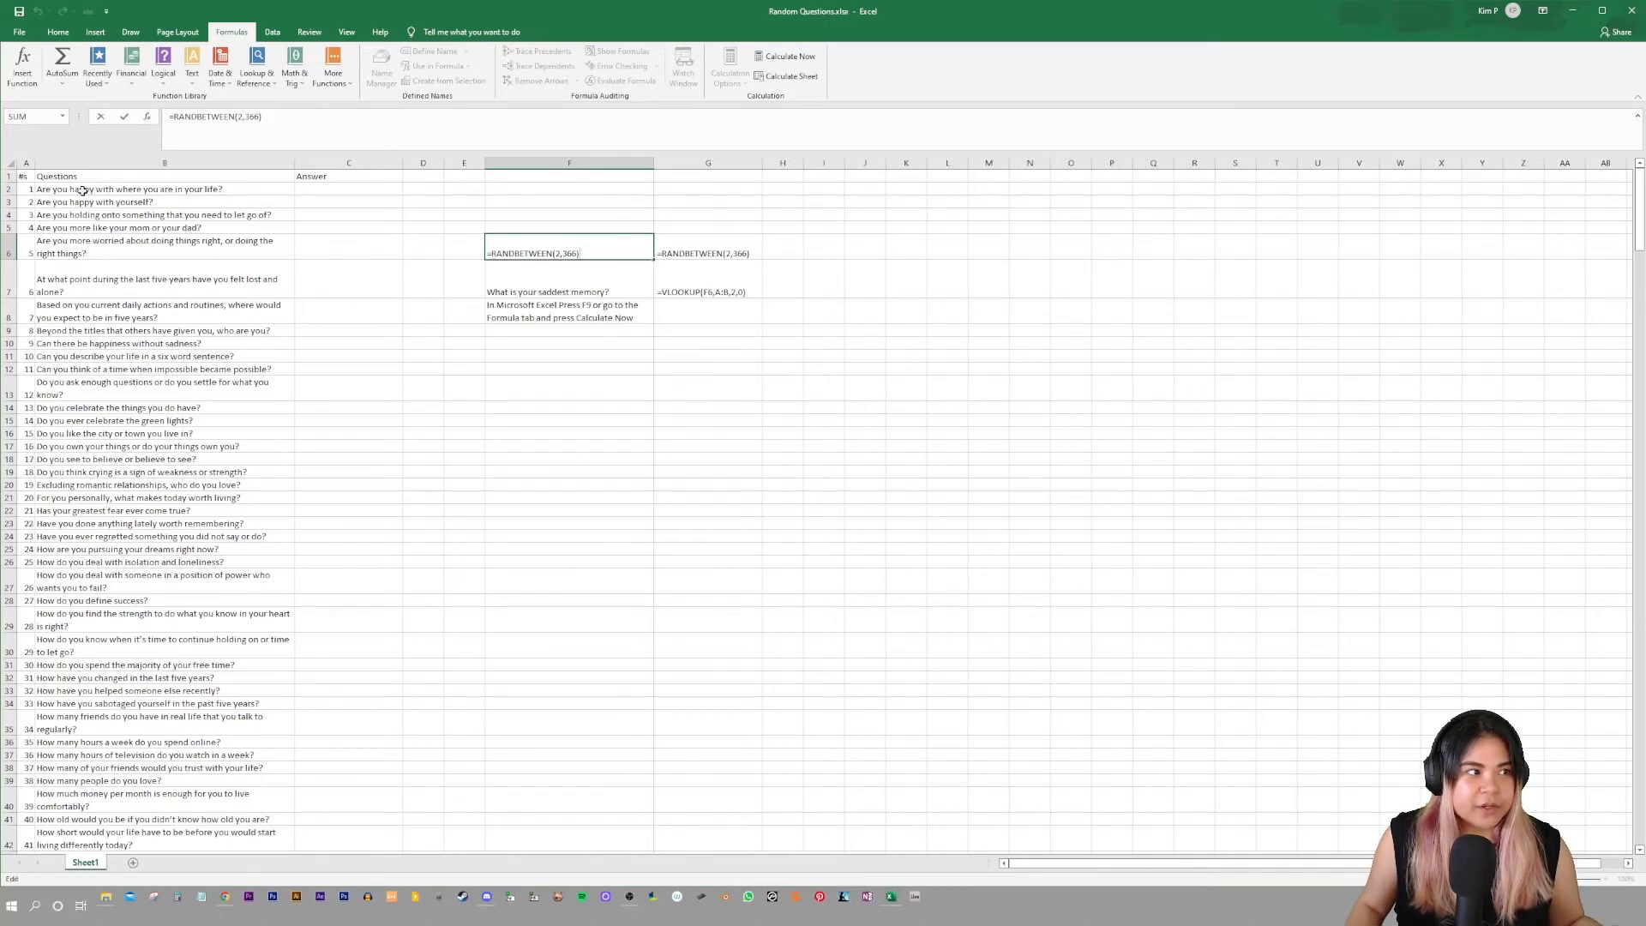
left_click(11, 190)
left_click(519, 258)
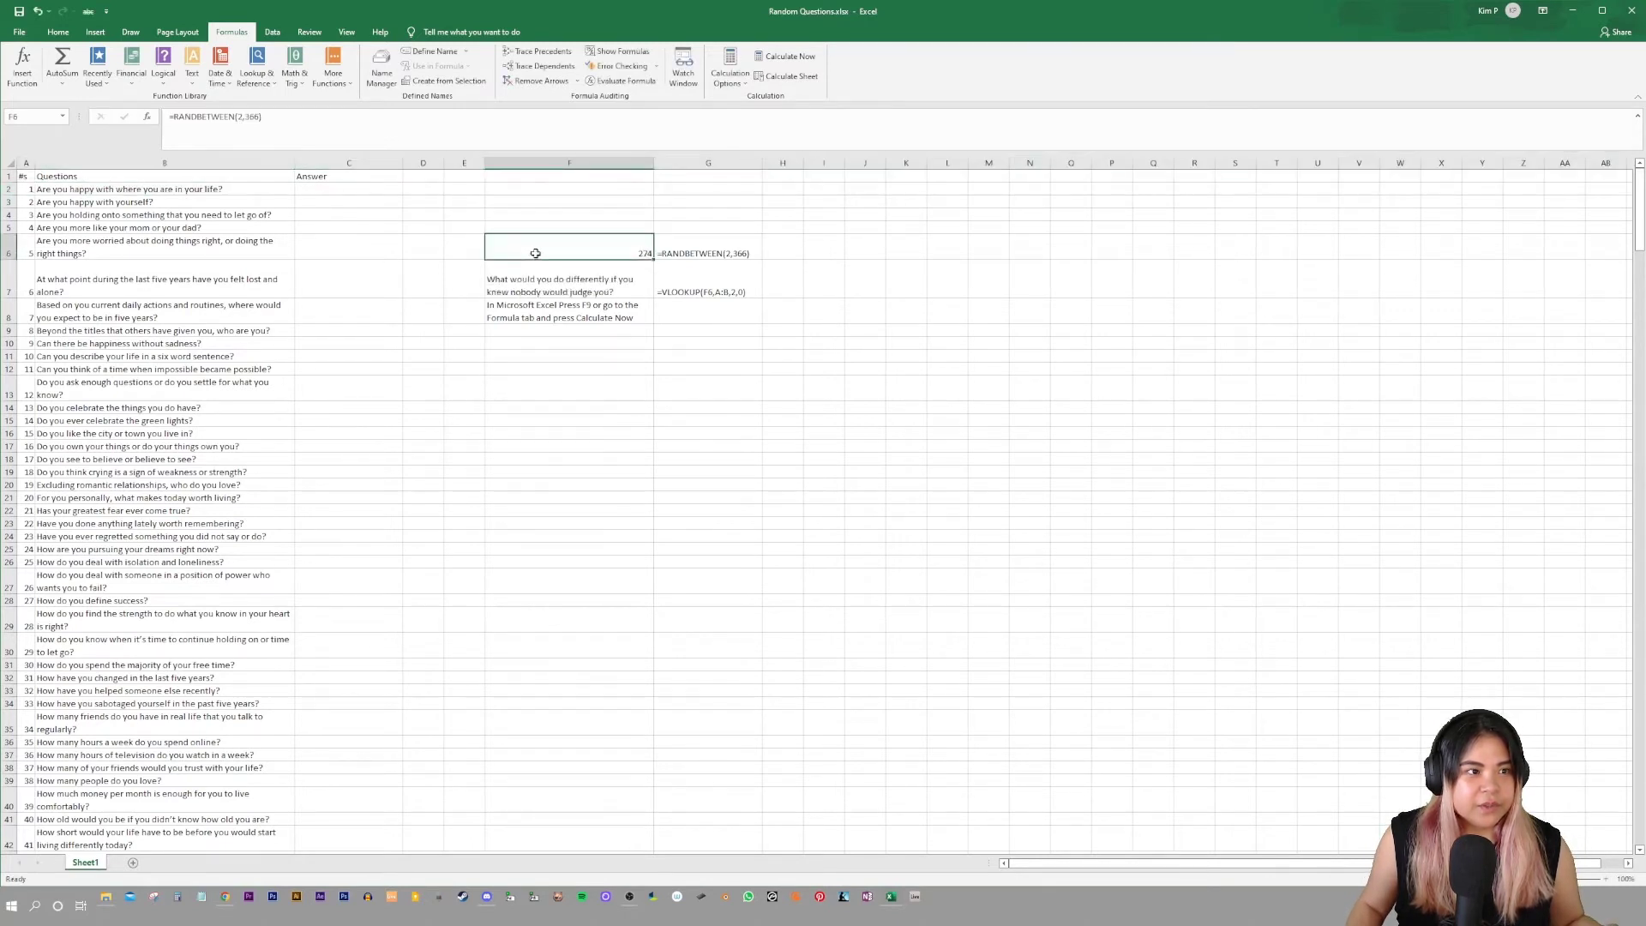
double_click(536, 254)
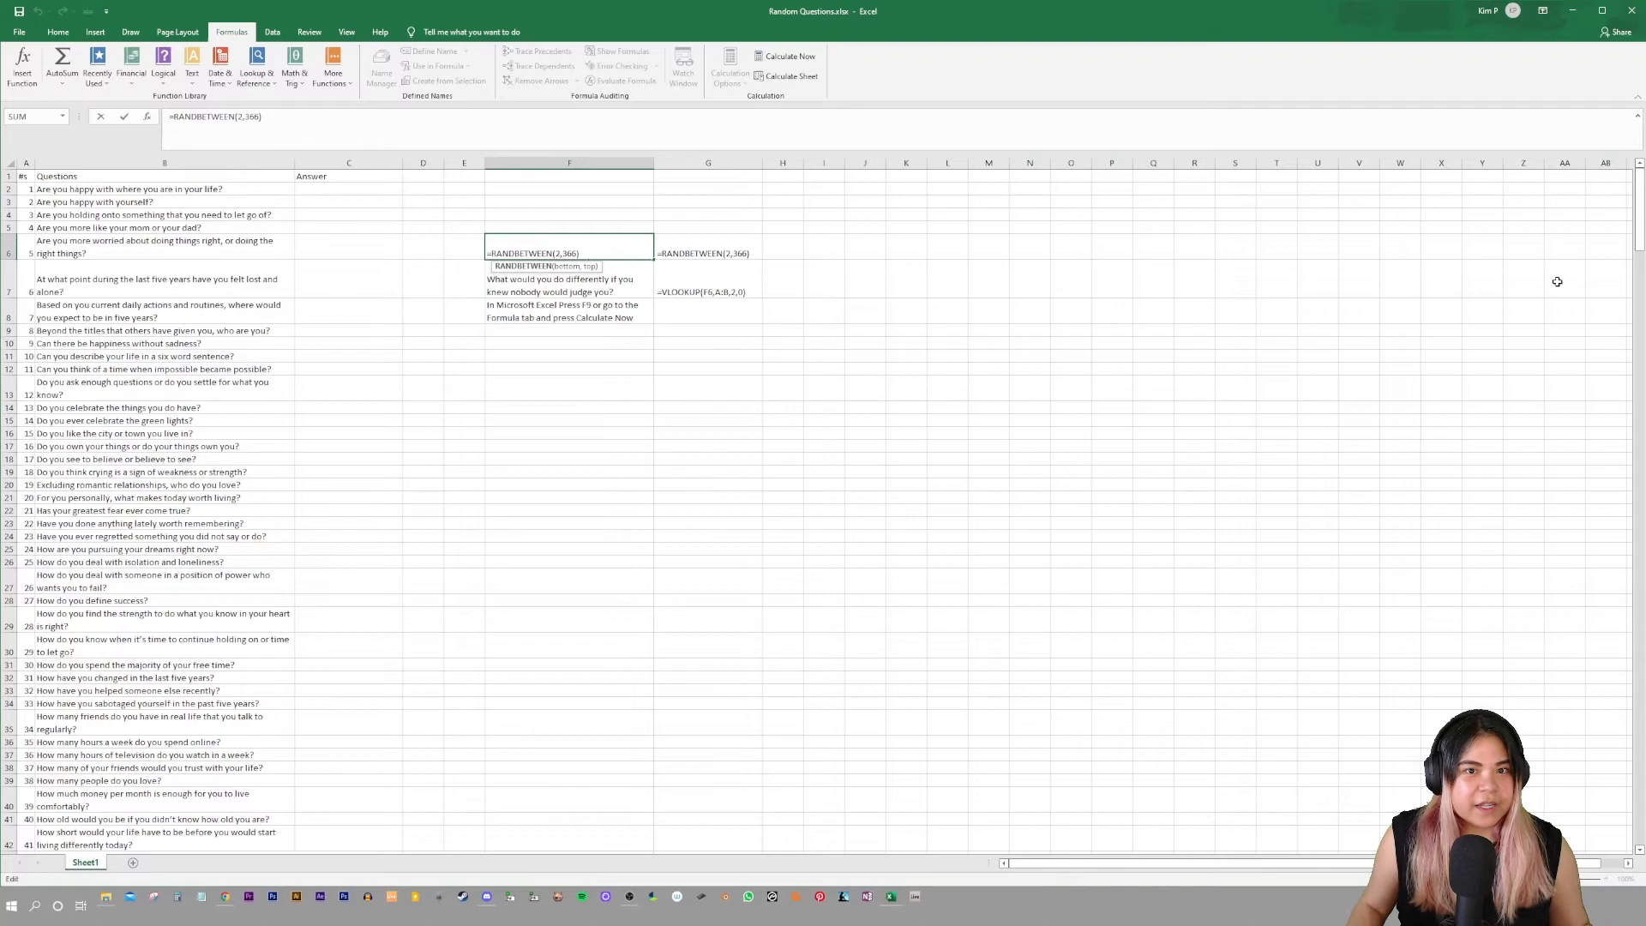
left_click_drag(1638, 212, 1639, 803)
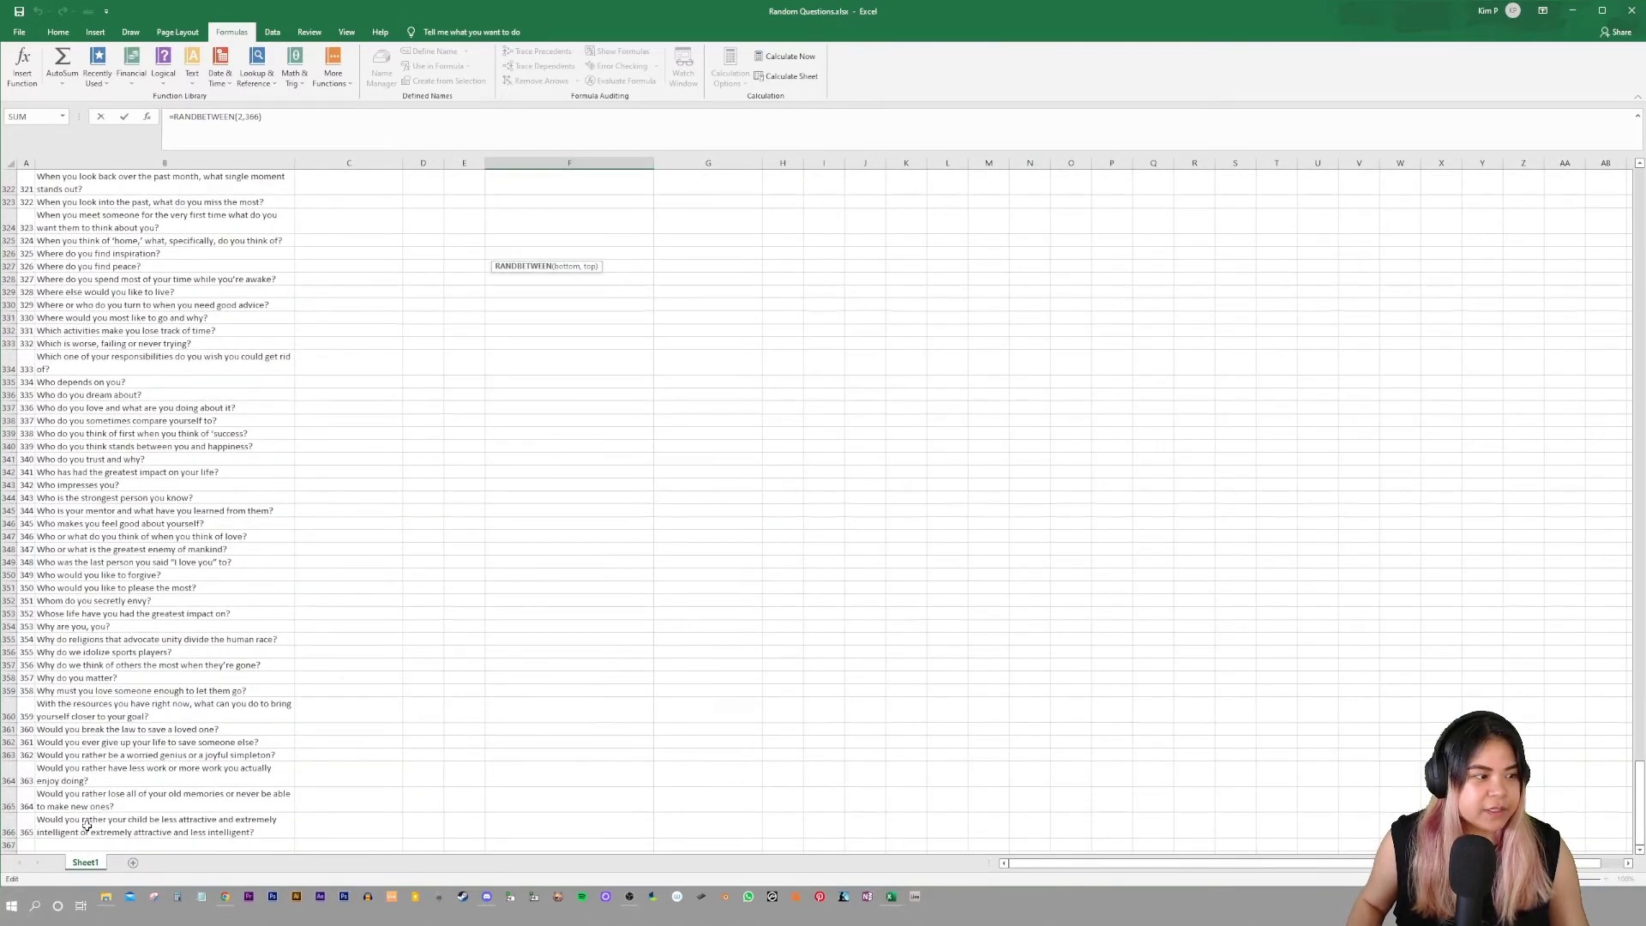
left_click(13, 827)
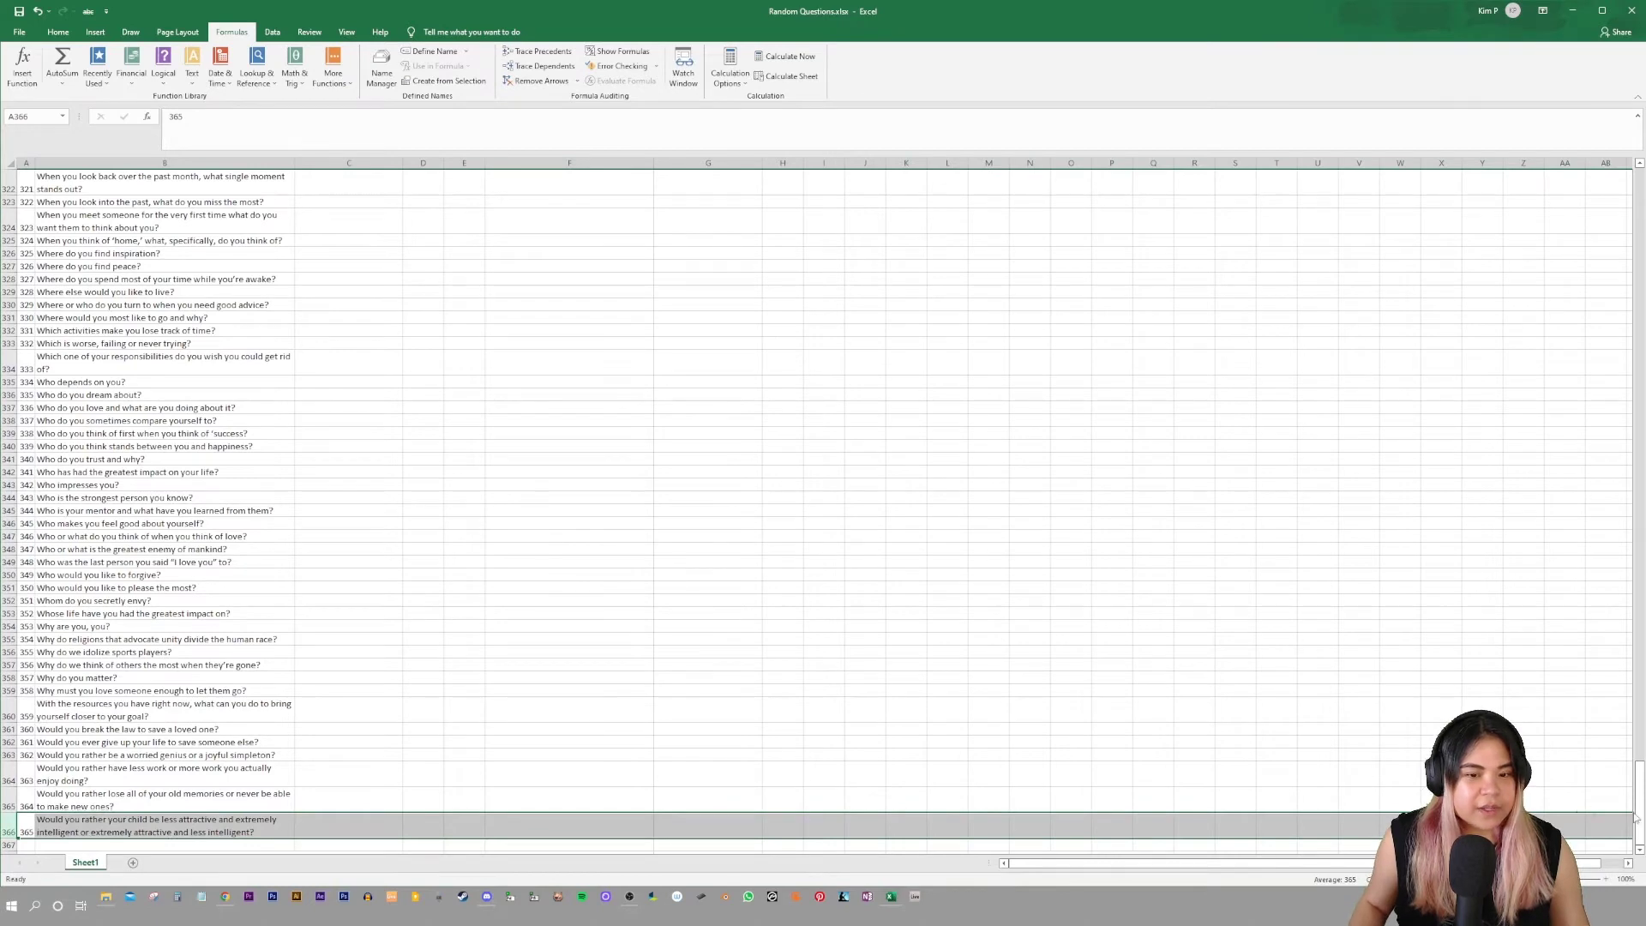
left_click_drag(1637, 818, 1640, 193)
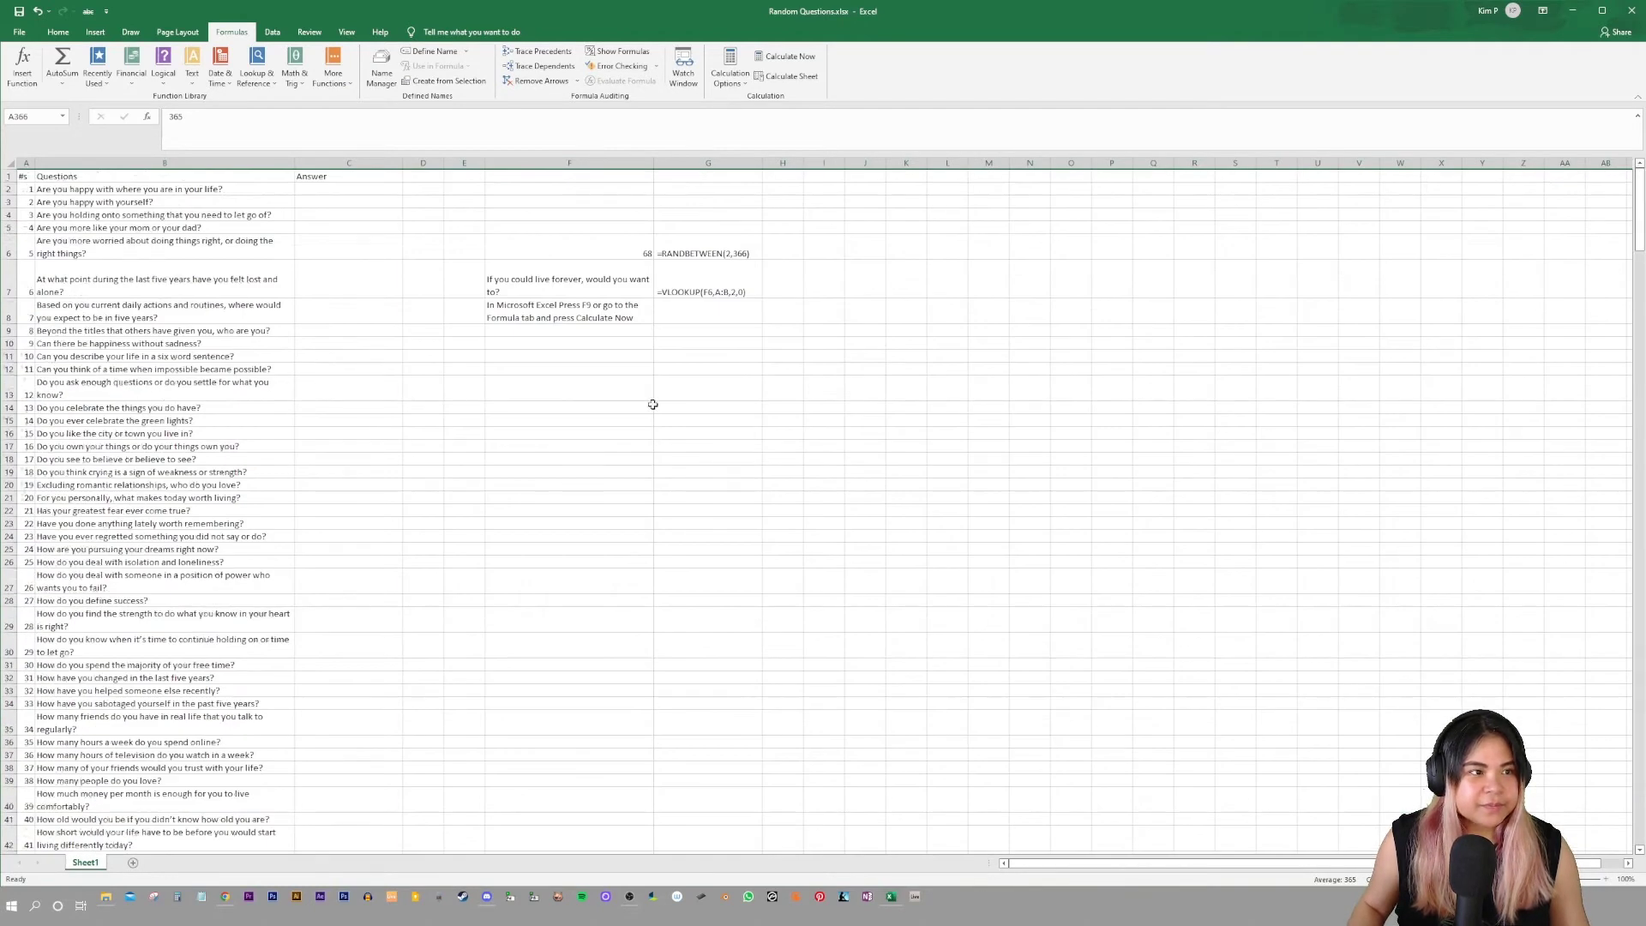
left_click(565, 254)
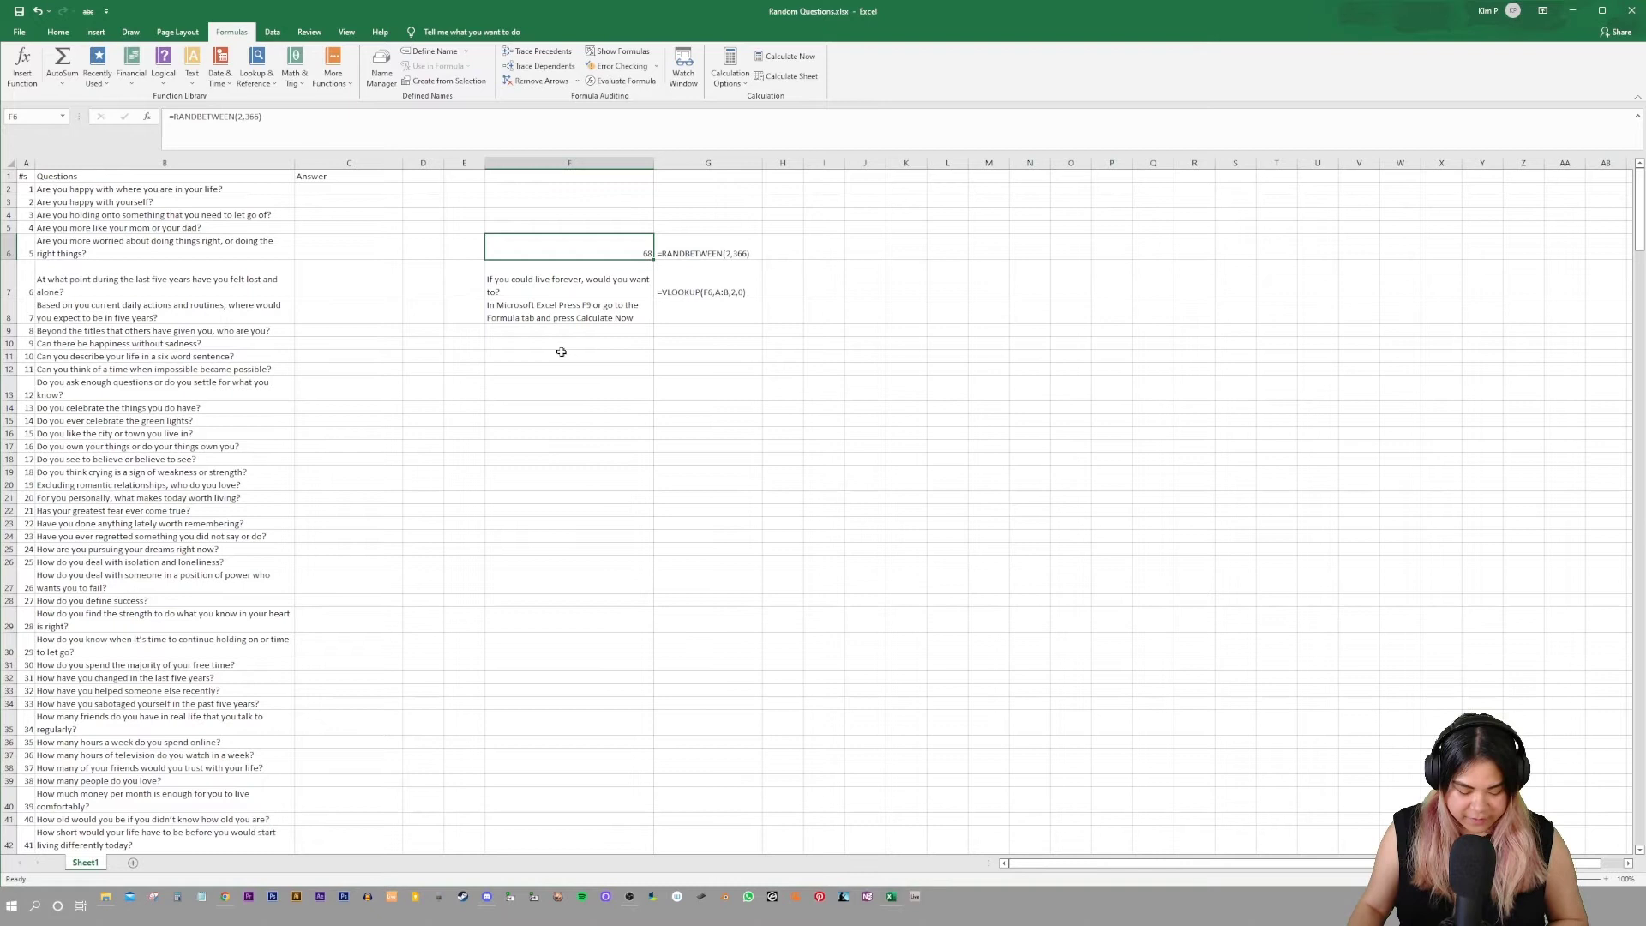
- Recalculate to draw 342 ('Who impresses you?') and select cell F7
key("F9")
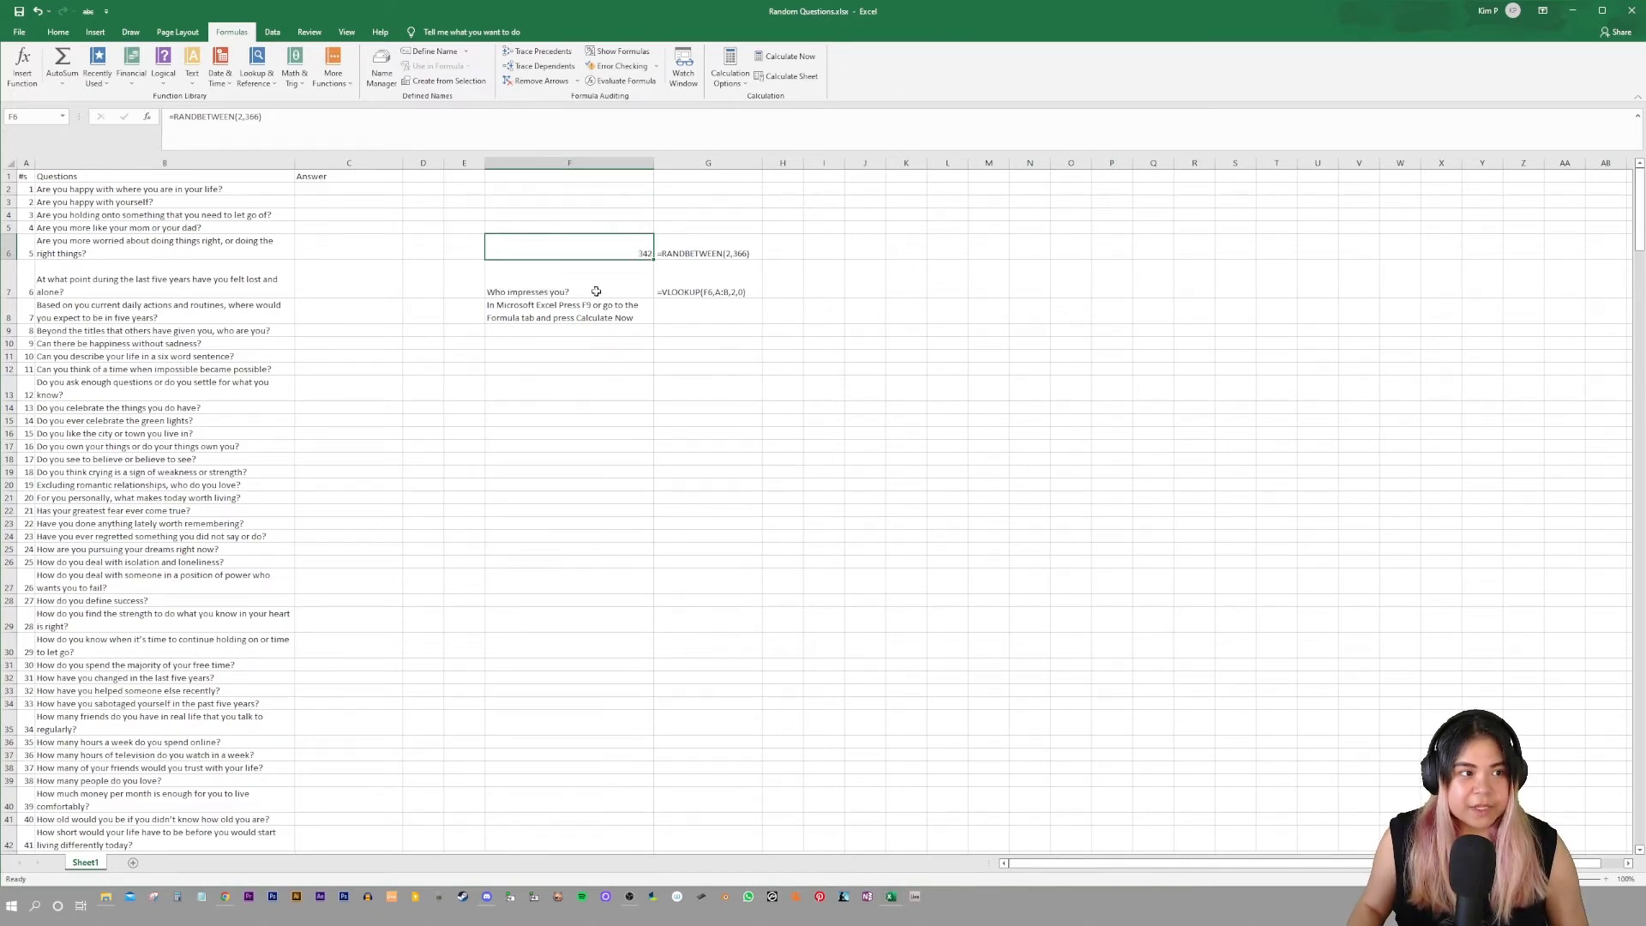
left_click(514, 291)
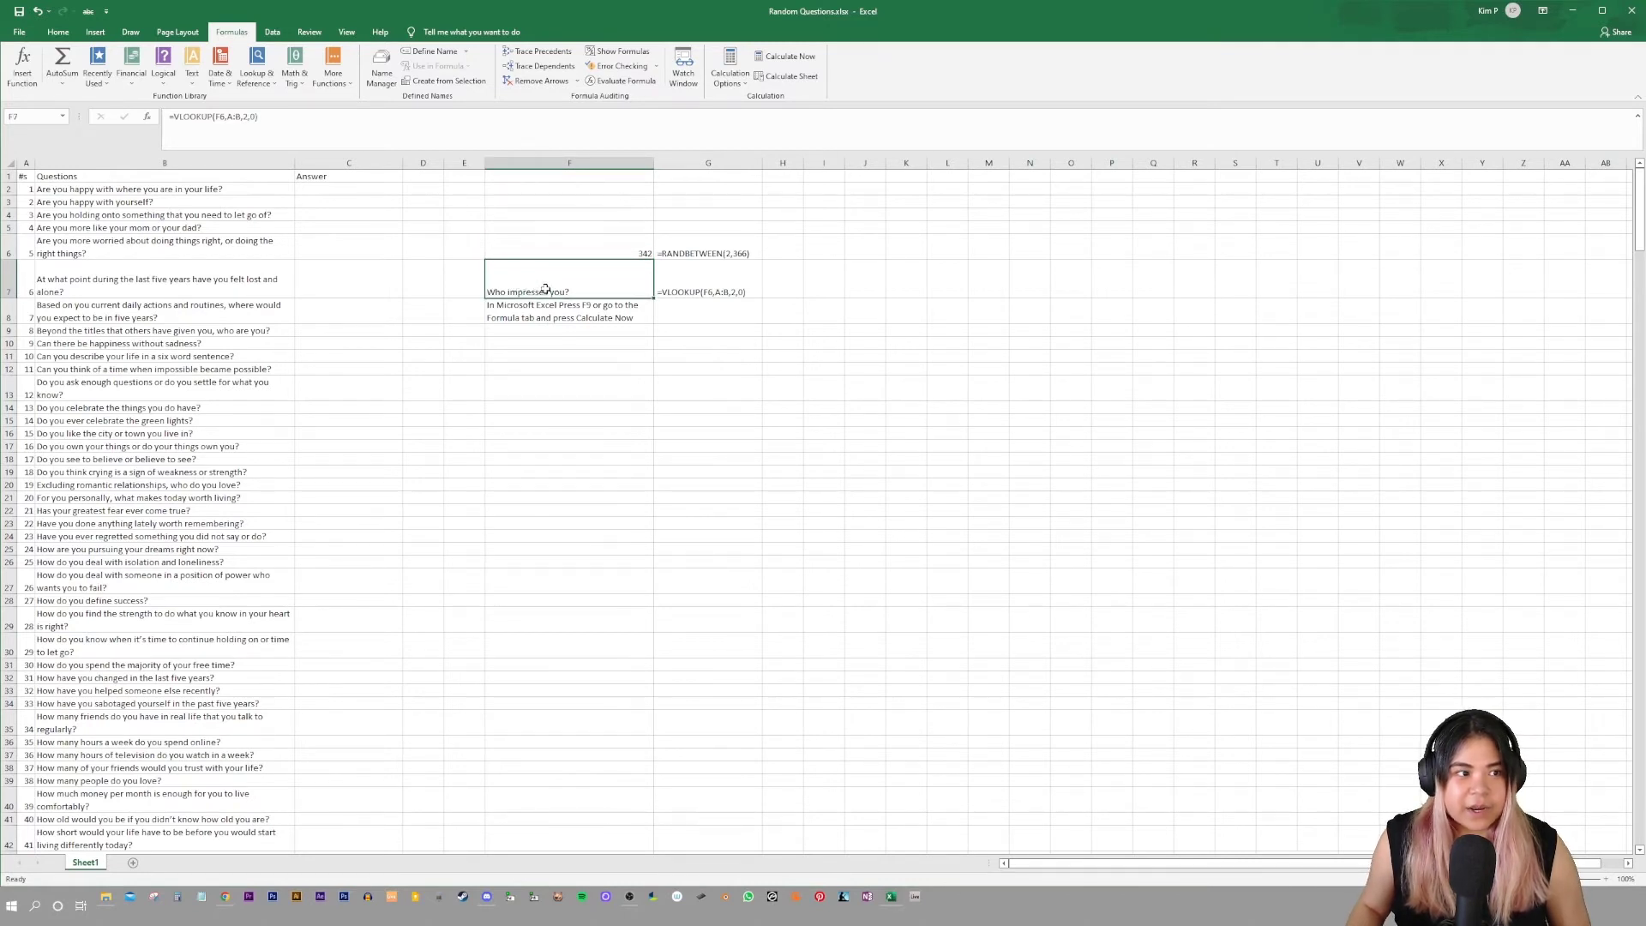
- Open F7's =VLOOKUP(F6,A:B,2,0) formula and highlight columns A:B as its lookup range
double_click(548, 285)
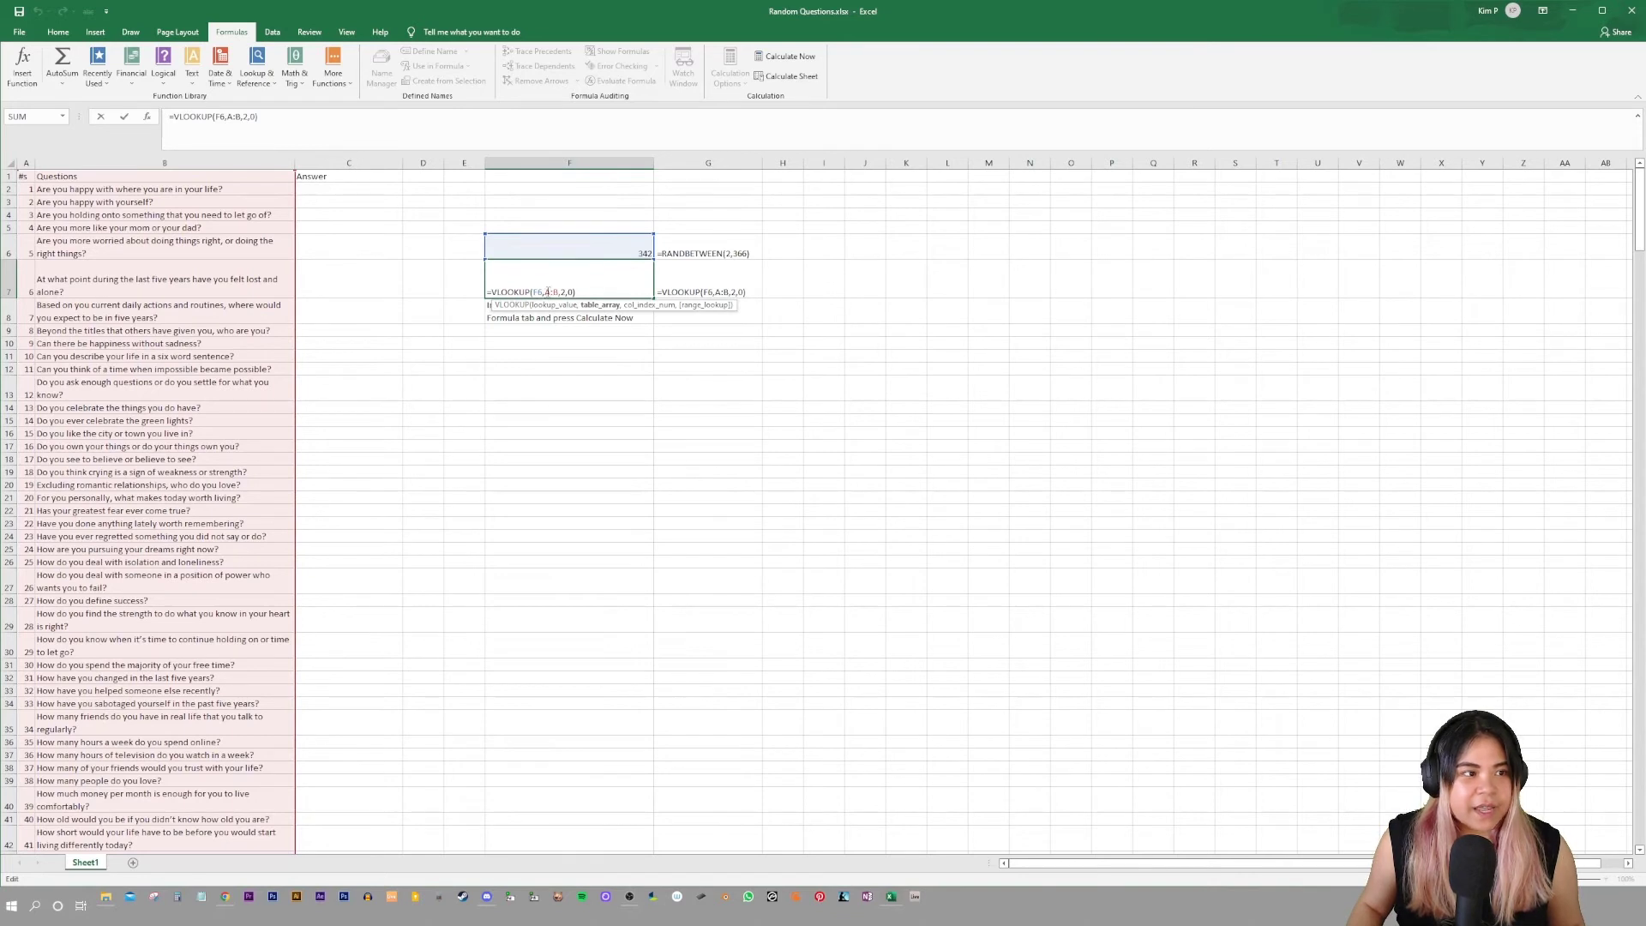
left_click(86, 164)
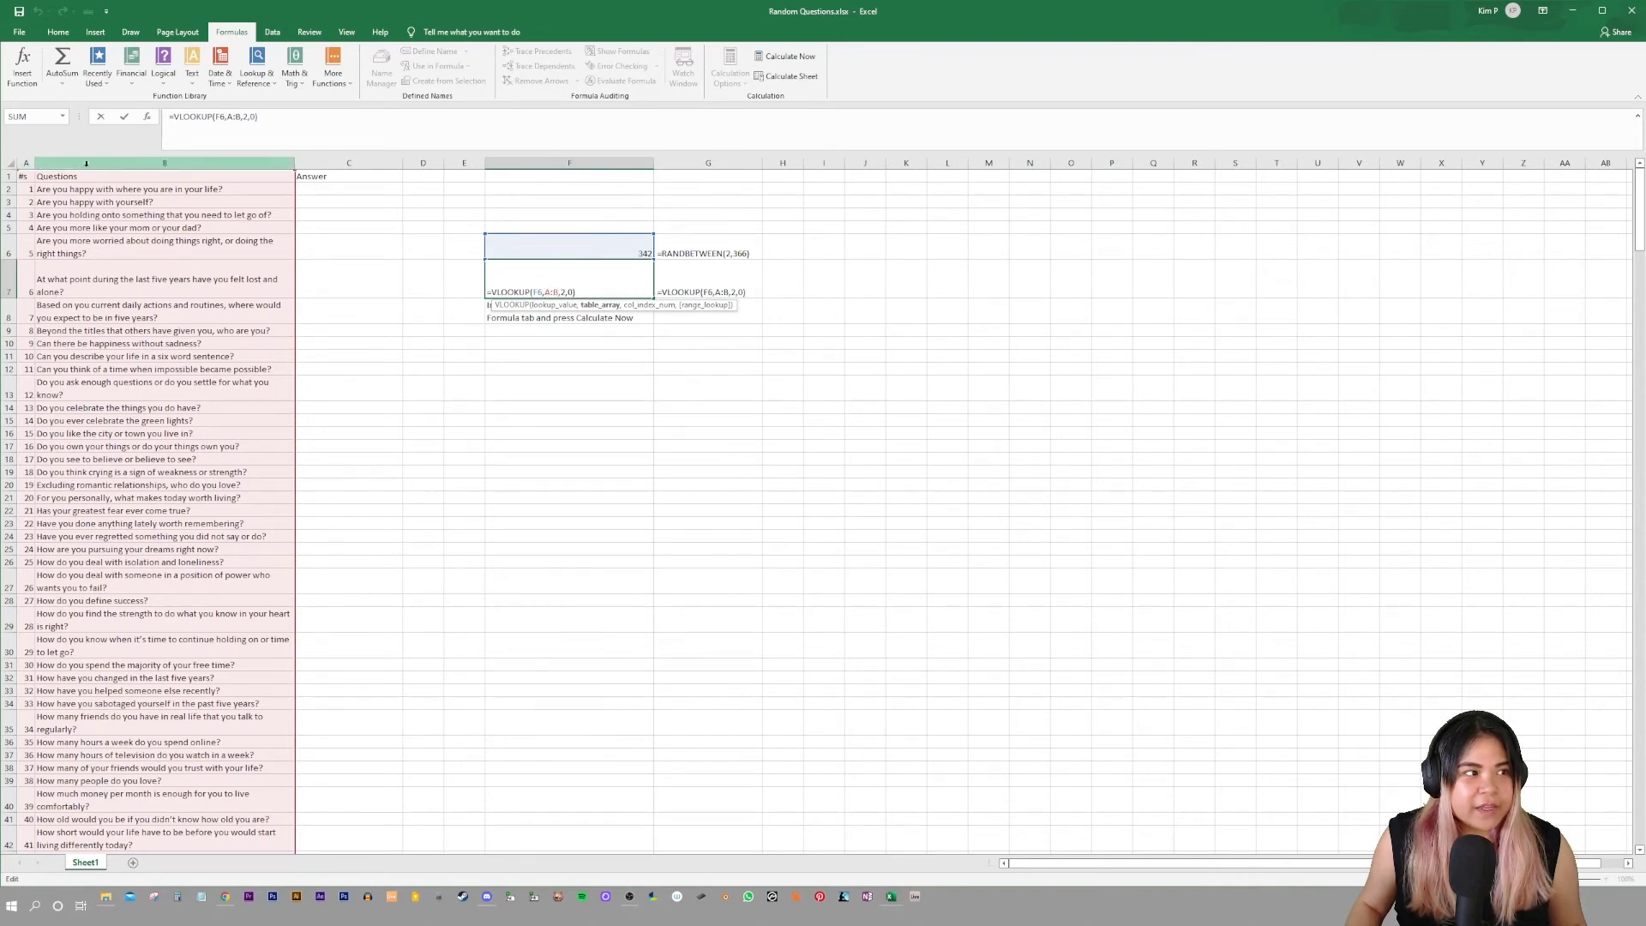
left_click_drag(36, 161, 173, 160)
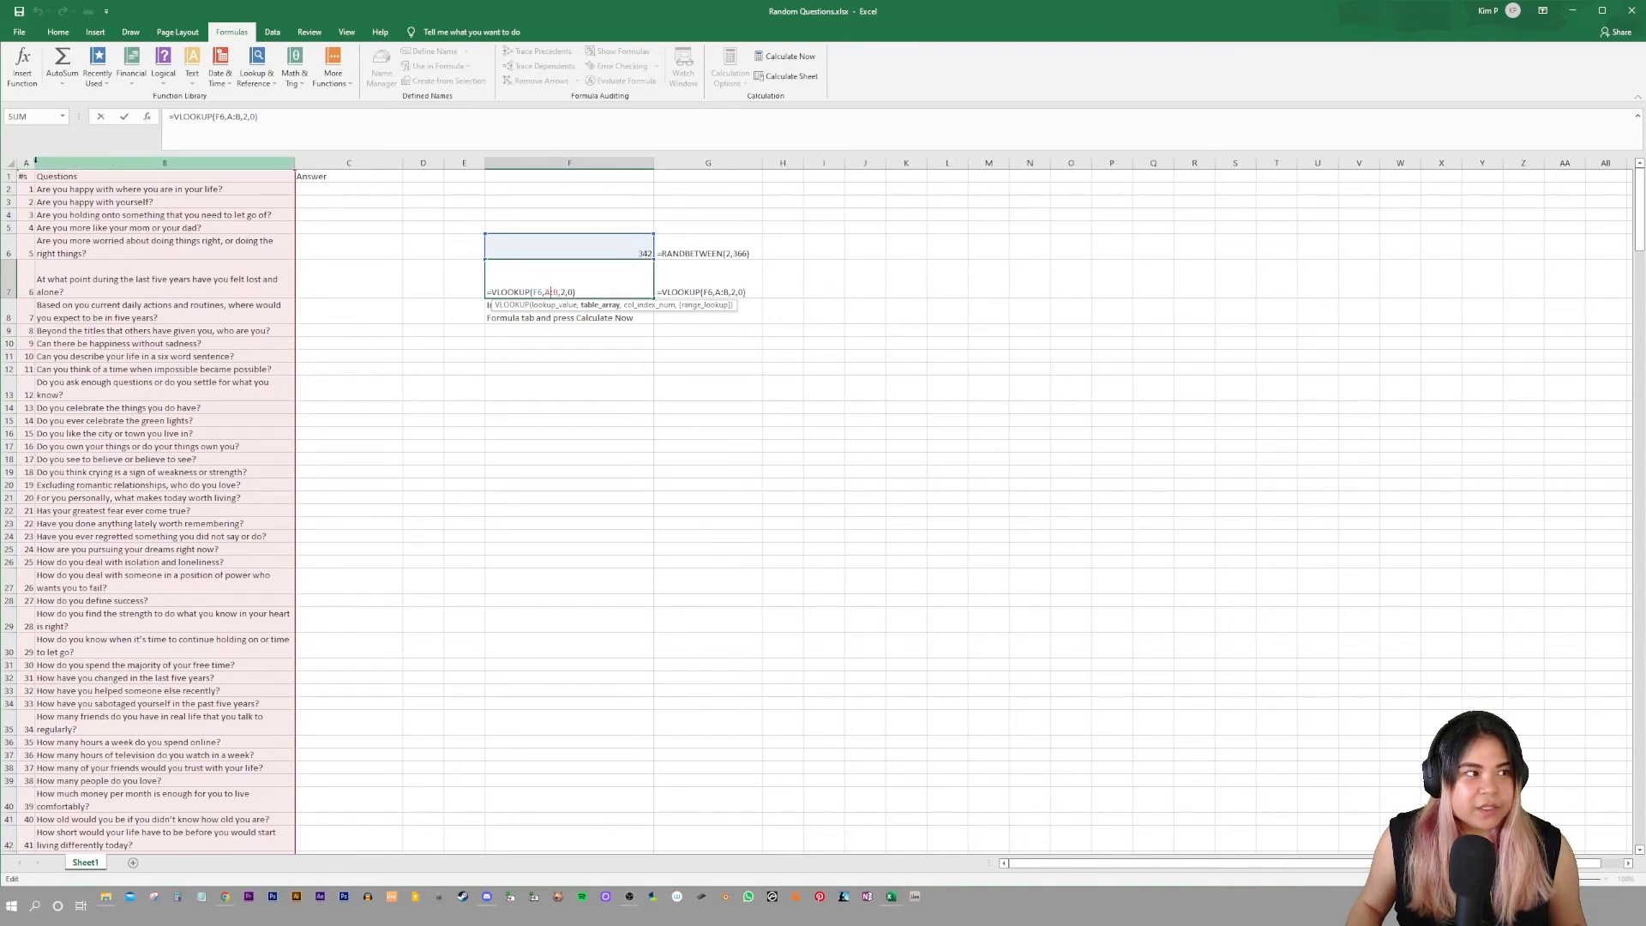
left_click_drag(35, 161, 127, 163)
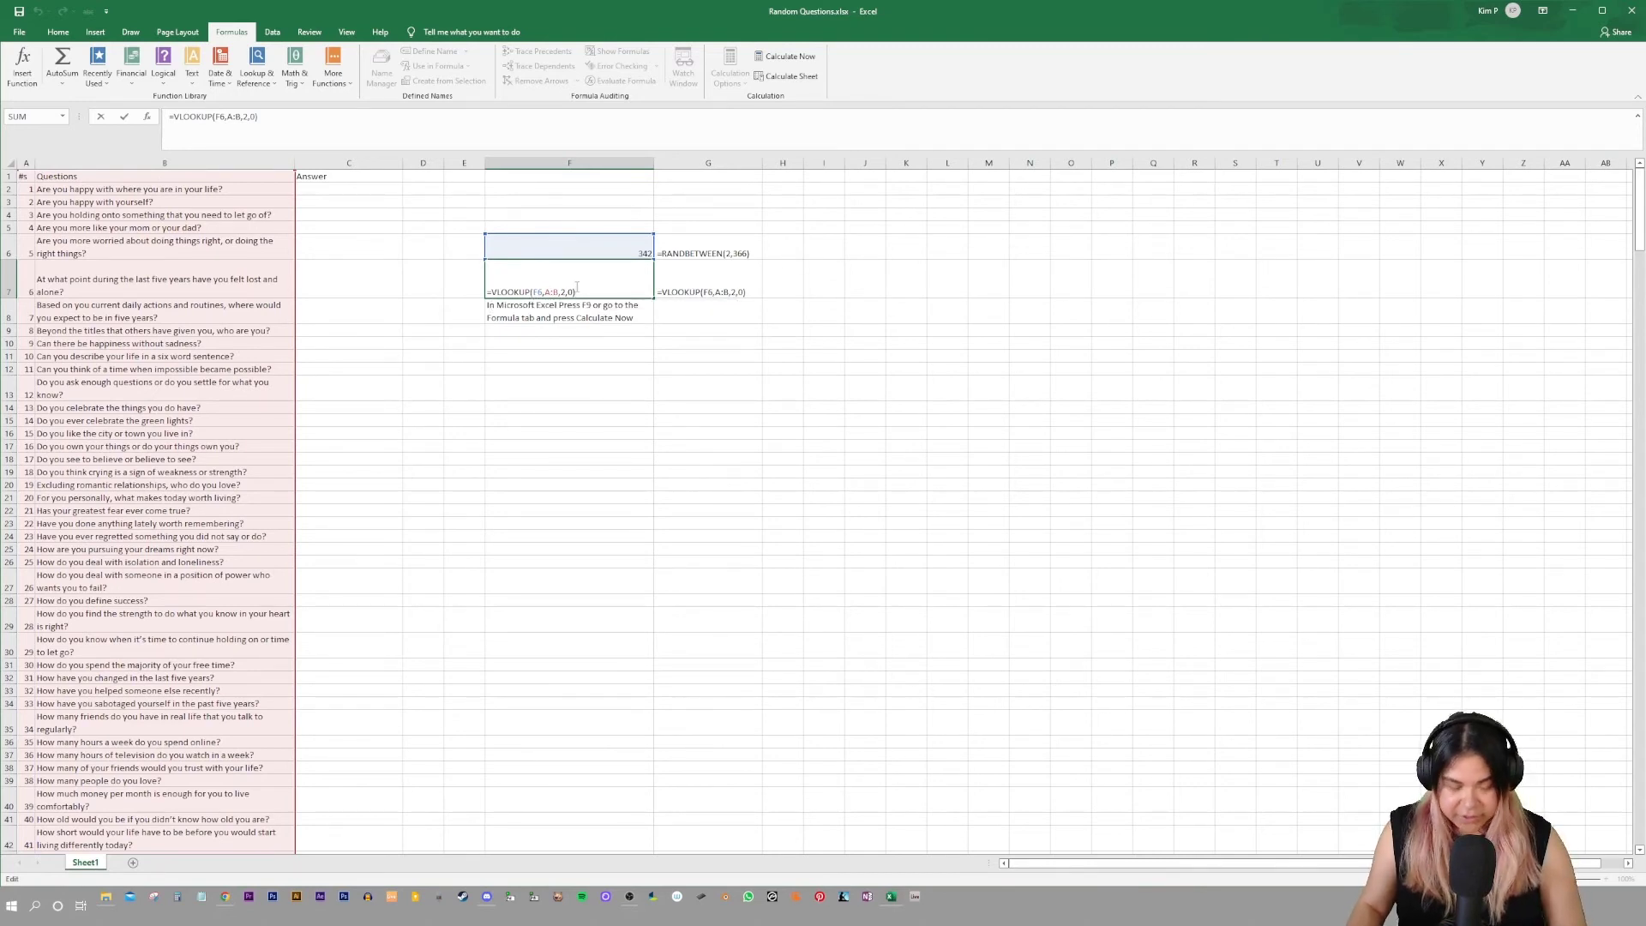
- Commit F7's formula and recalculate four times with F9 and Calculate Now, reaching 362
key("Return")
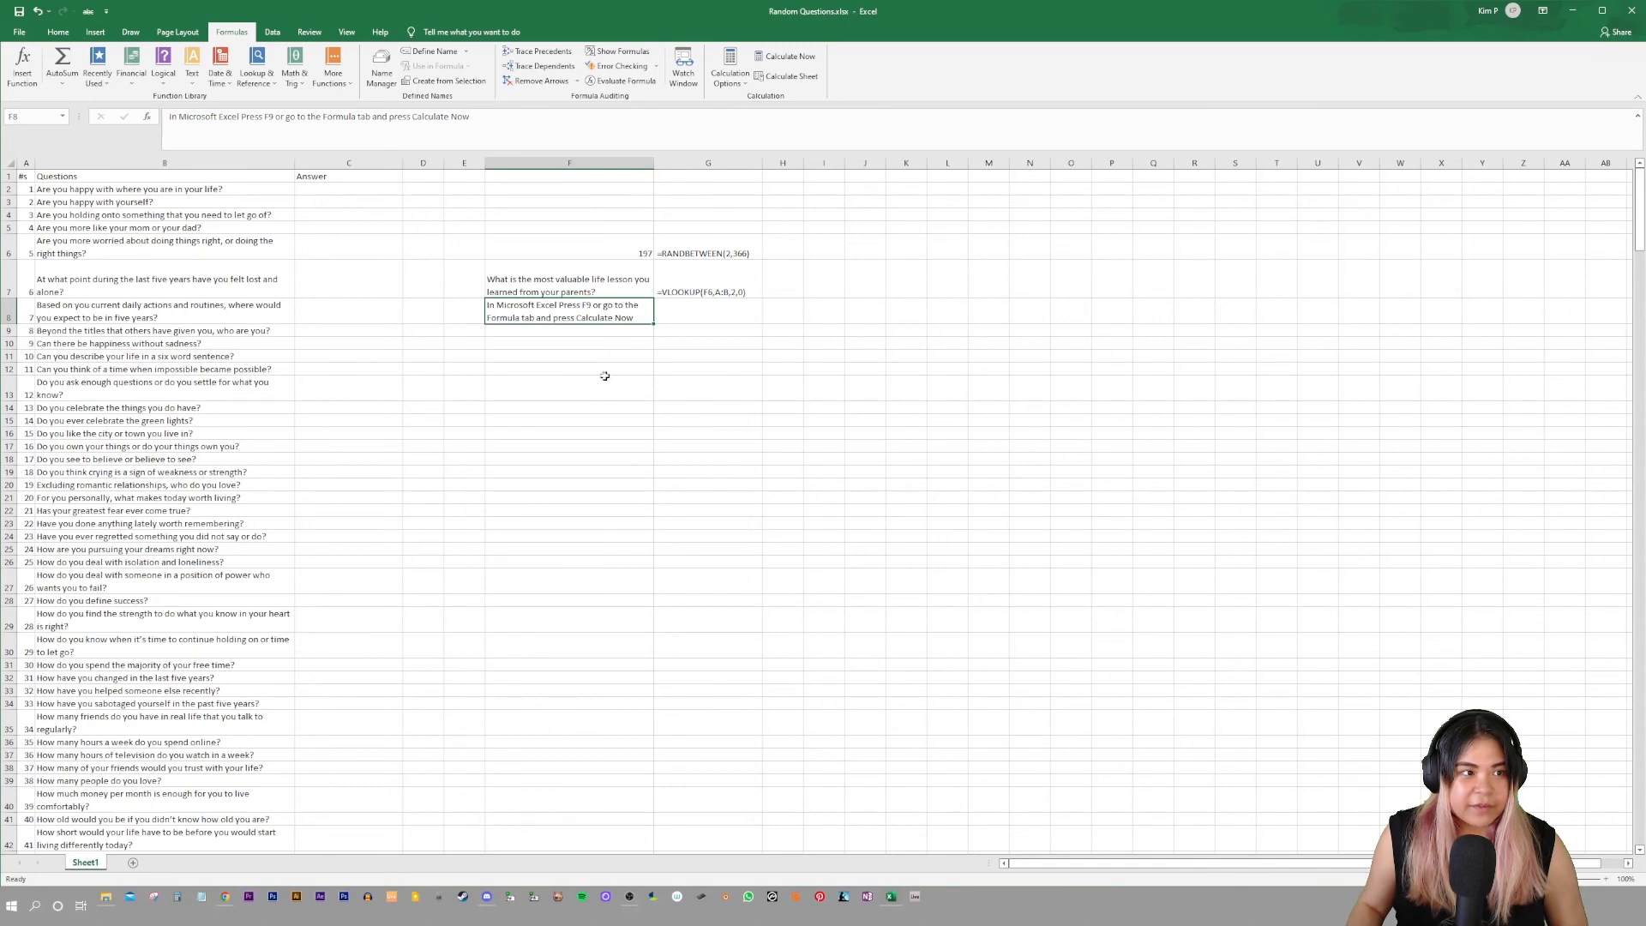
key("F9")
key("F9")
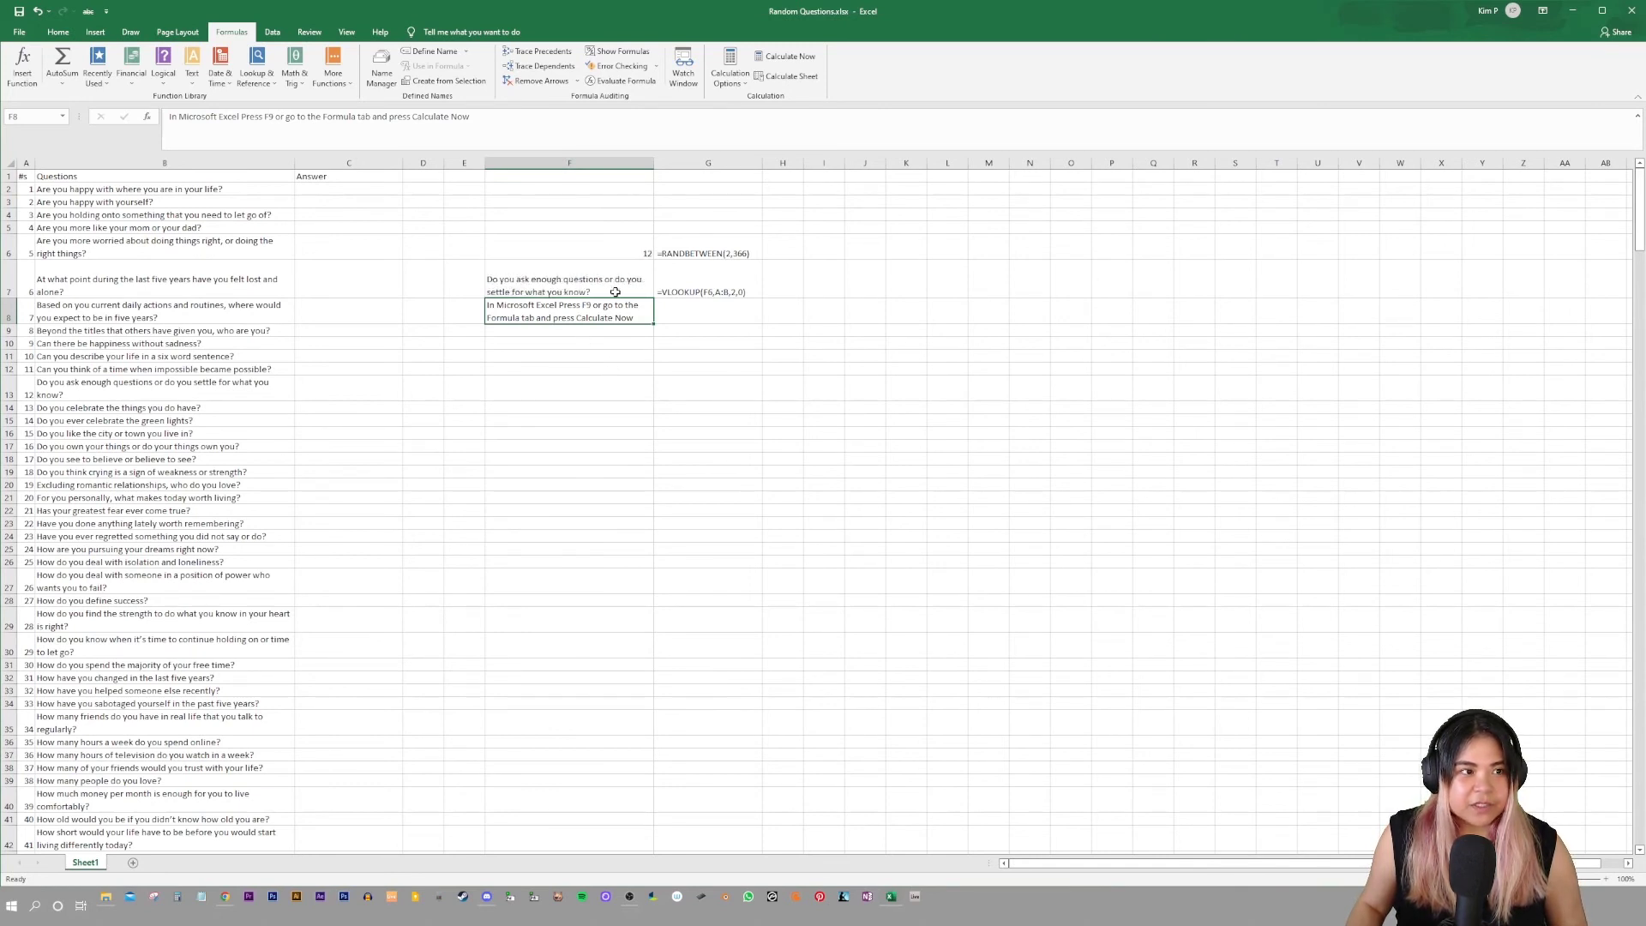
key("F9")
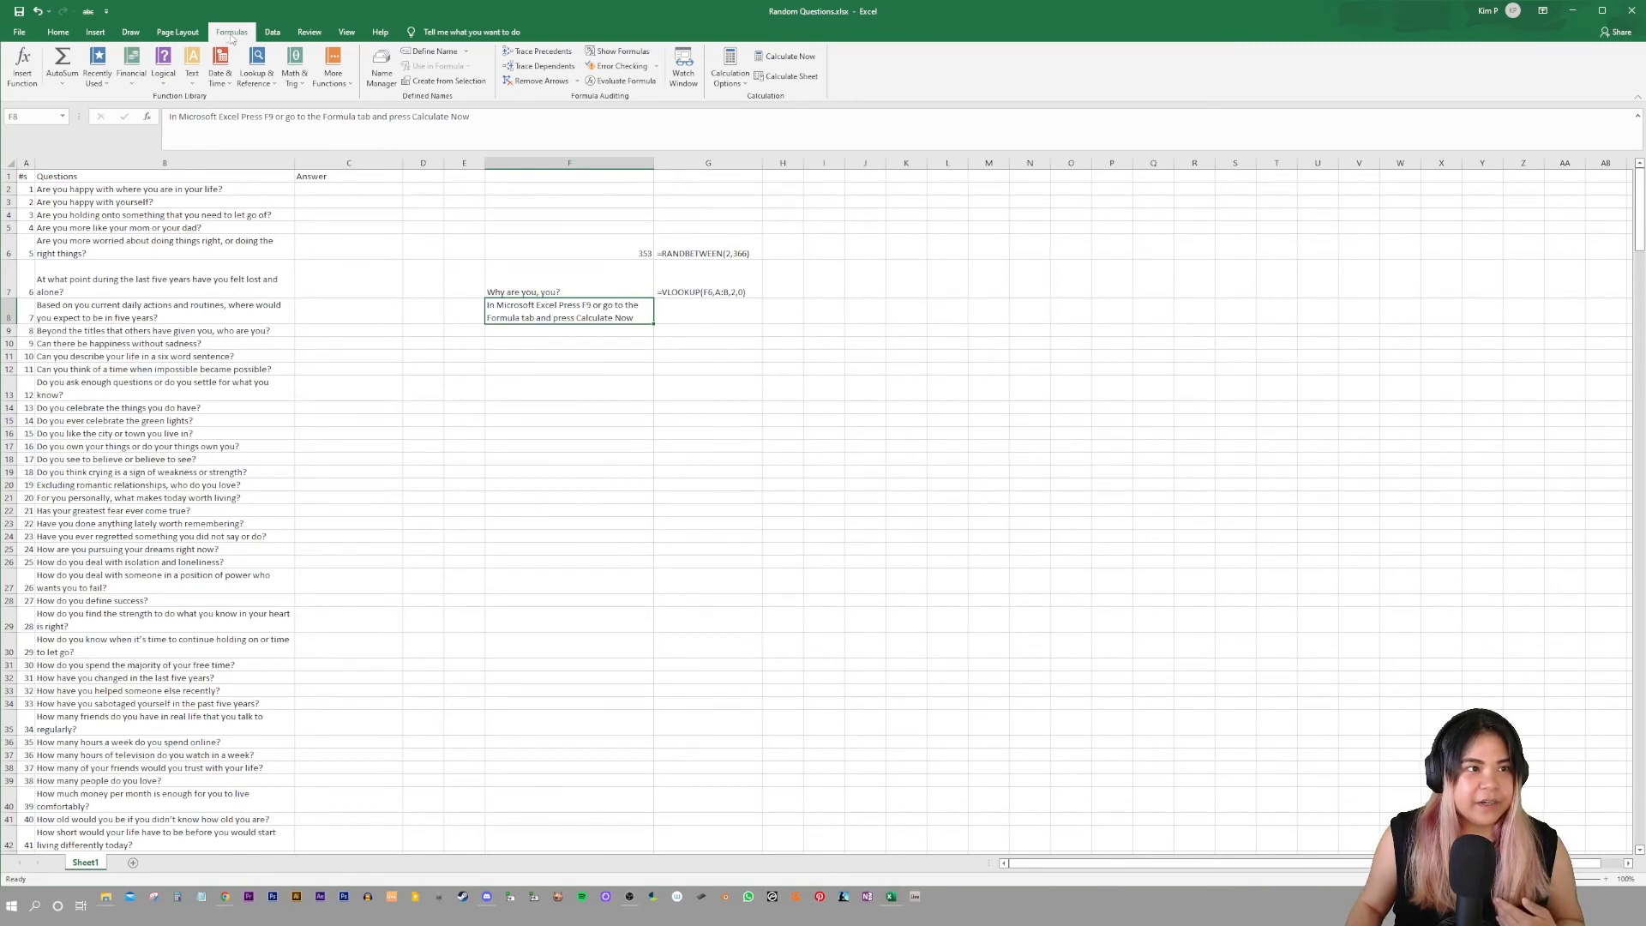
left_click(790, 59)
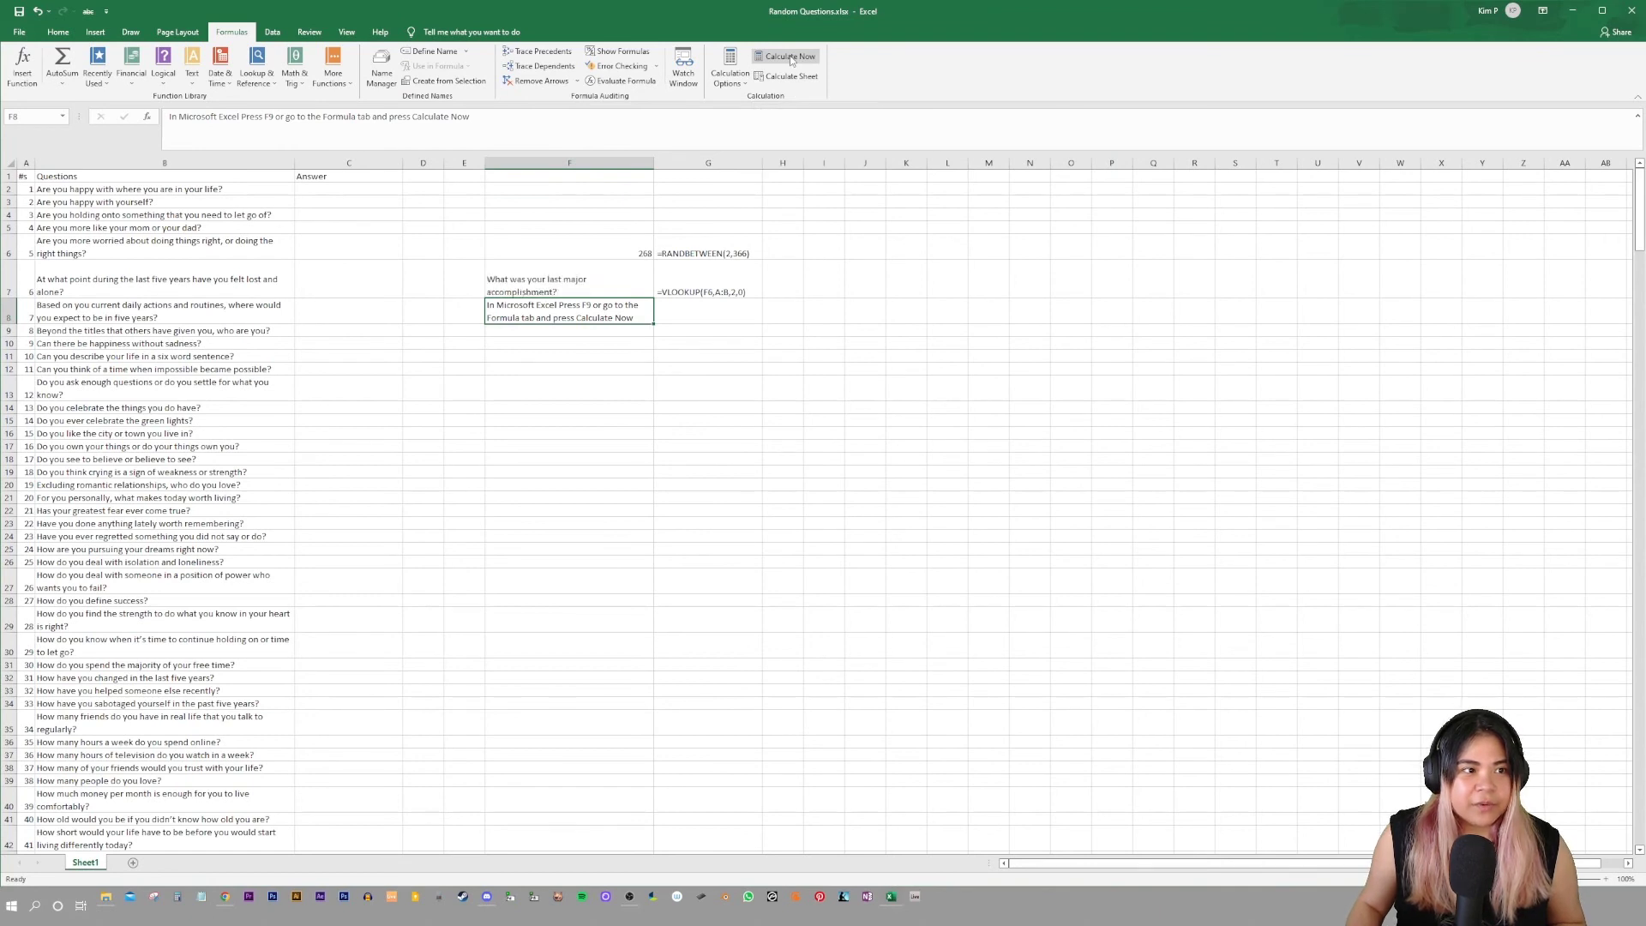
left_click(791, 59)
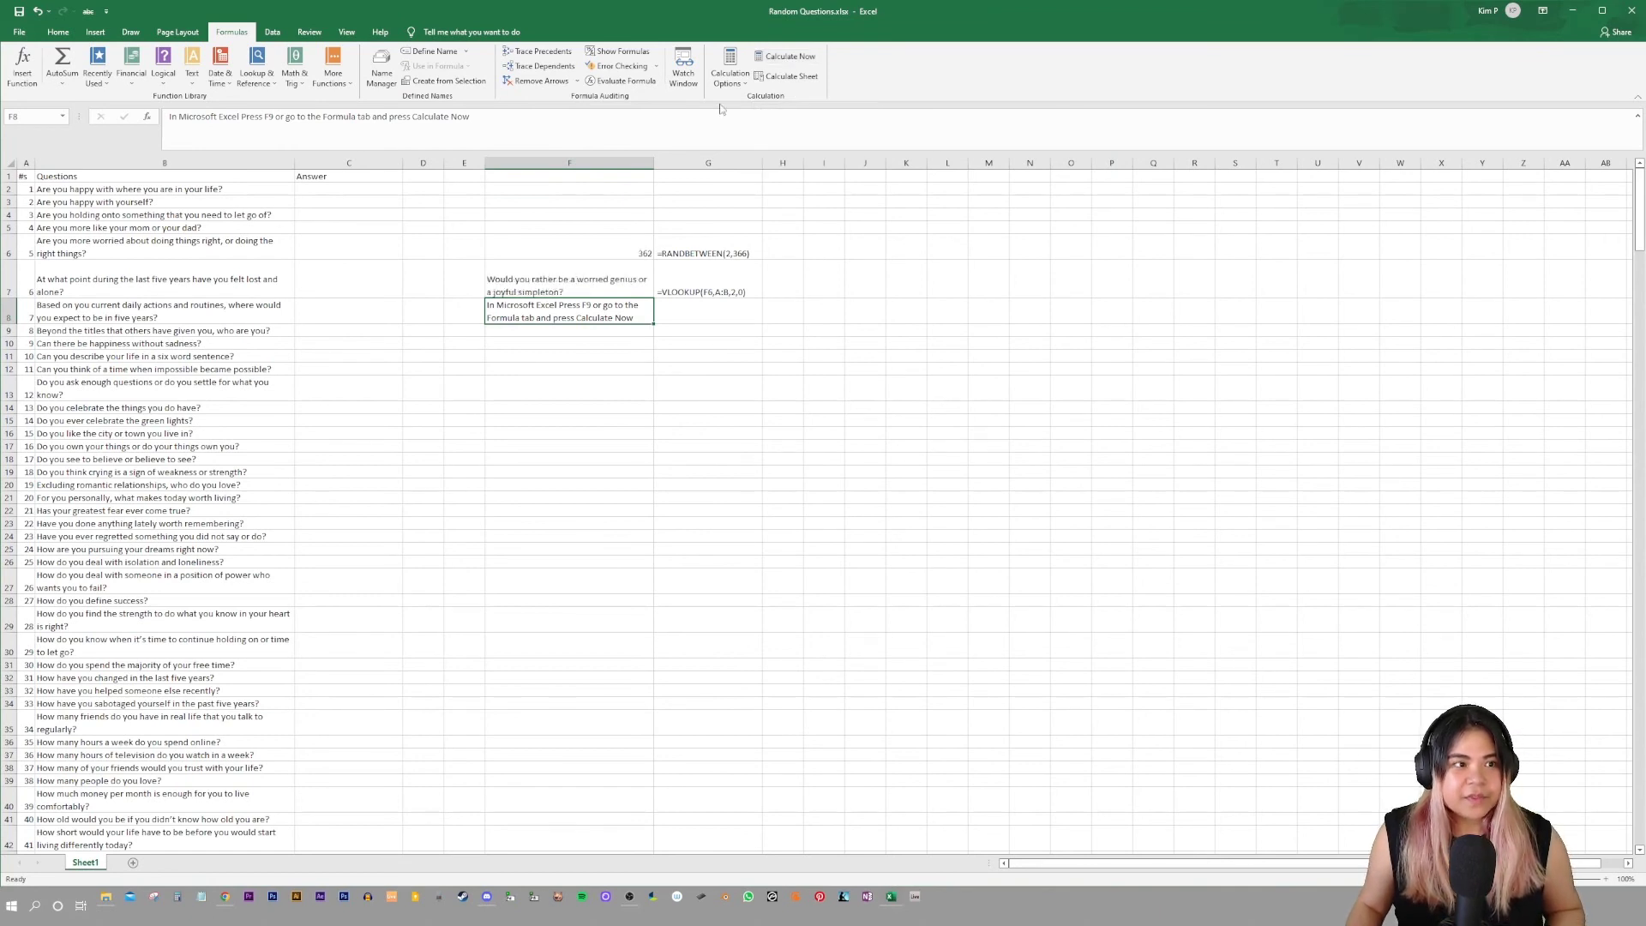